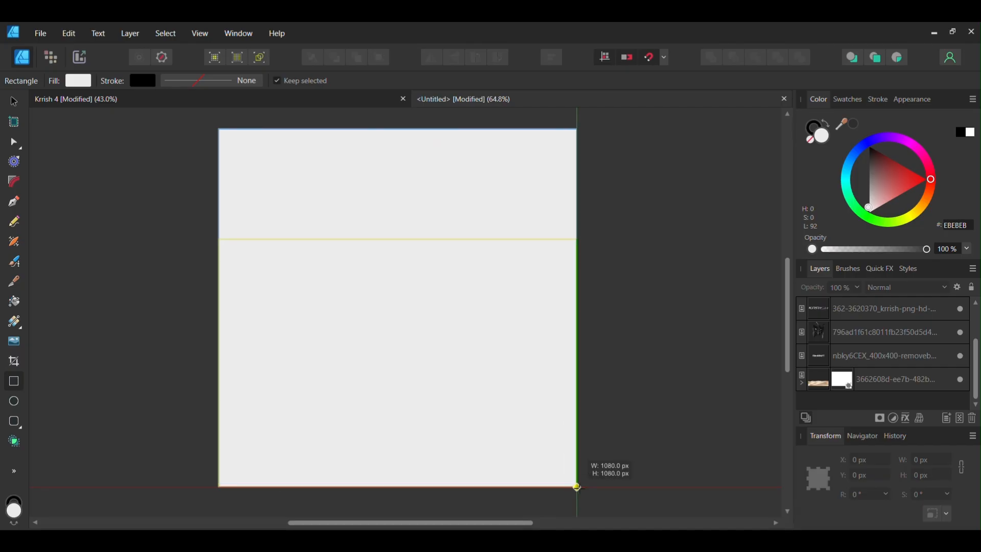
Move the rectangle layer to the bottom of the stack and fill it with black
{"action": "left_click_drag", "start_coordinate": [852, 306], "coordinate": [852, 387]}
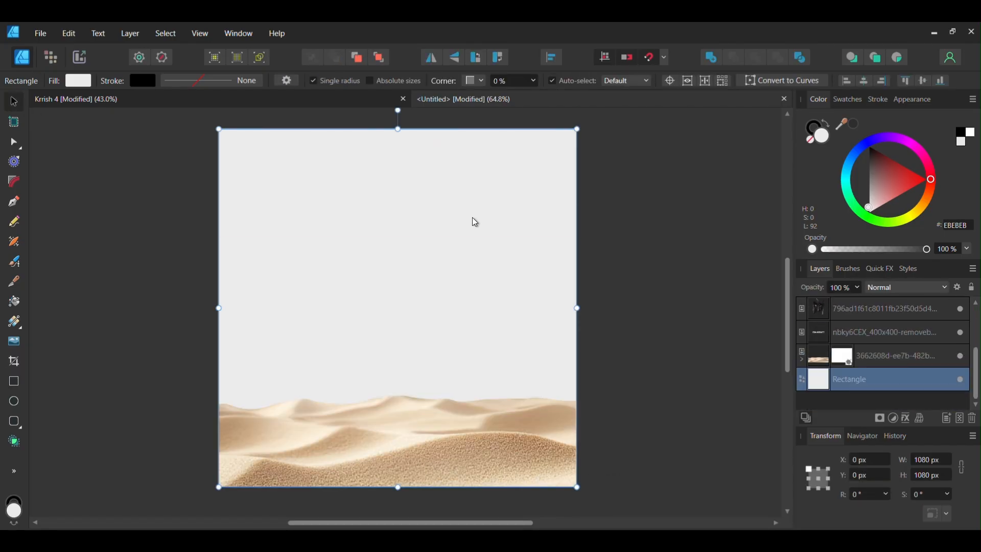
{"action": "left_click_drag", "start_coordinate": [879, 184], "coordinate": [869, 146]}
{"action": "left_click", "coordinate": [765, 208]}
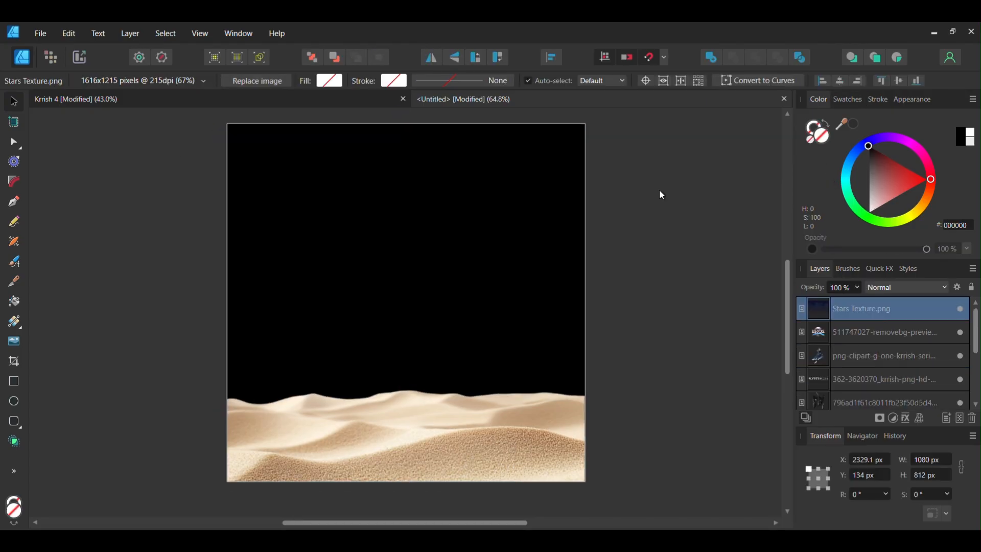
Place the stars texture image onto the canvas, aligned to its top-left corner
{"action": "left_click_drag", "start_coordinate": [660, 189], "coordinate": [491, 199]}
{"action": "scroll", "coordinate": [603, 189], "scroll_direction": "down", "scroll_amount": 2}
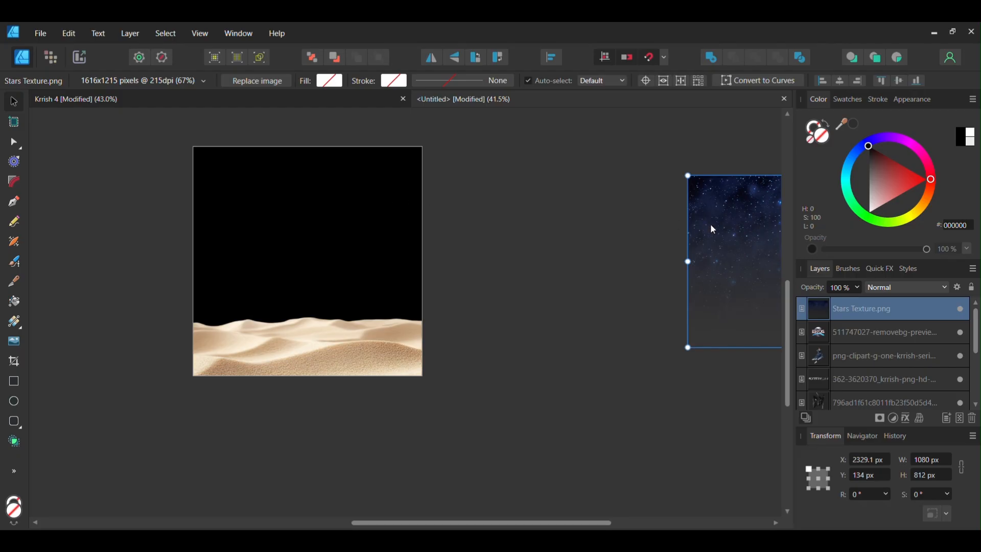
{"action": "left_click_drag", "start_coordinate": [714, 229], "coordinate": [215, 200]}
{"action": "left_click_drag", "start_coordinate": [423, 319], "coordinate": [471, 356]}
{"action": "mouse_move", "coordinate": [390, 278]}
{"action": "left_mouse_down"}
{"action": "mouse_move", "coordinate": [357, 276]}
{"action": "mouse_move", "coordinate": [392, 286]}
{"action": "mouse_move", "coordinate": [393, 276]}
{"action": "left_mouse_up"}
{"action": "left_click_drag", "start_coordinate": [471, 355], "coordinate": [423, 319]}
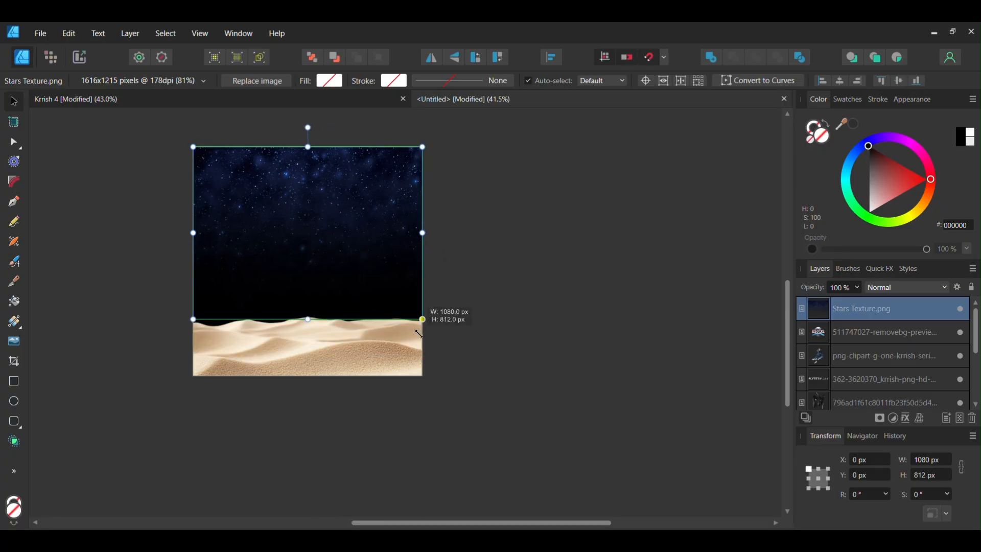
Change the background rectangle's fill to dark grey 1F1F1F
{"action": "left_click", "coordinate": [549, 224]}
{"action": "left_click_drag", "start_coordinate": [442, 230], "coordinate": [483, 219]}
{"action": "left_click", "coordinate": [396, 328]}
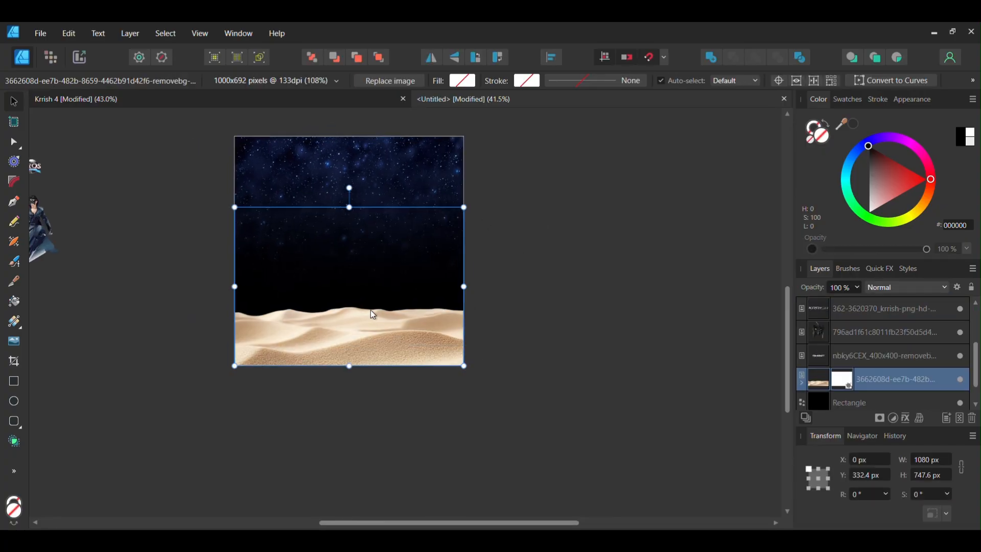
{"action": "left_click", "coordinate": [890, 404]}
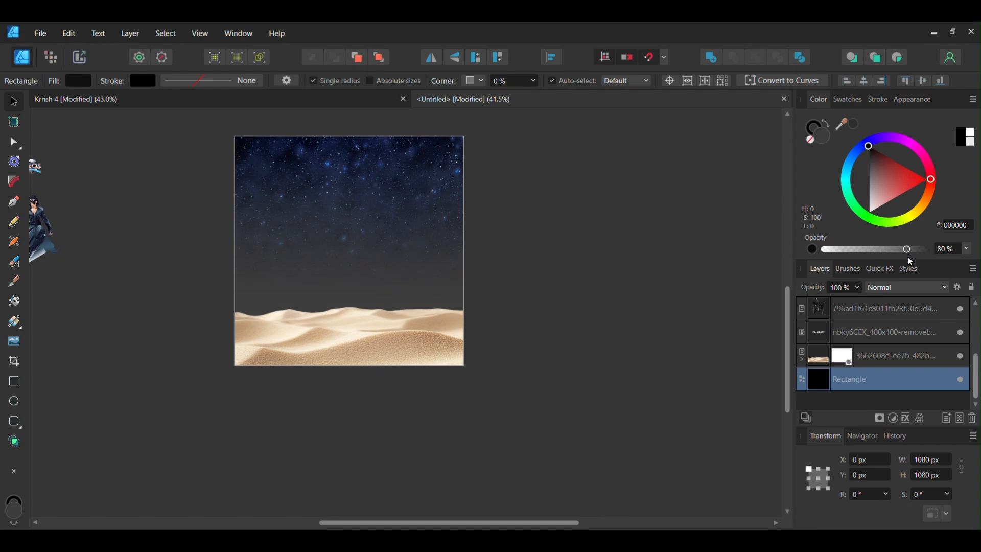
{"action": "left_click_drag", "start_coordinate": [860, 167], "coordinate": [867, 159]}
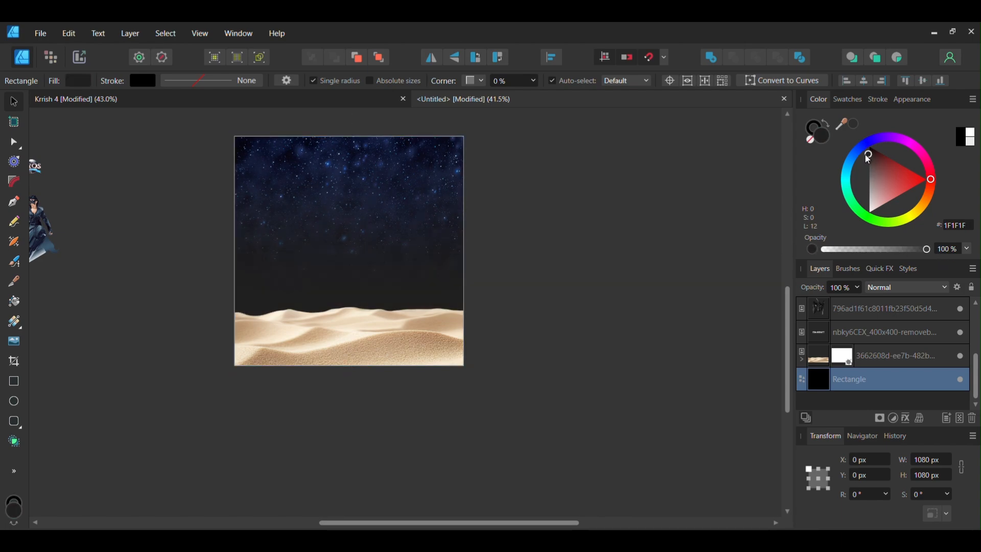
Raise the sand dunes image and adjust its crop so it reaches the canvas's bottom edge
{"action": "left_click", "coordinate": [575, 259]}
{"action": "left_click", "coordinate": [430, 328]}
{"action": "left_click_drag", "start_coordinate": [429, 328], "coordinate": [430, 315]}
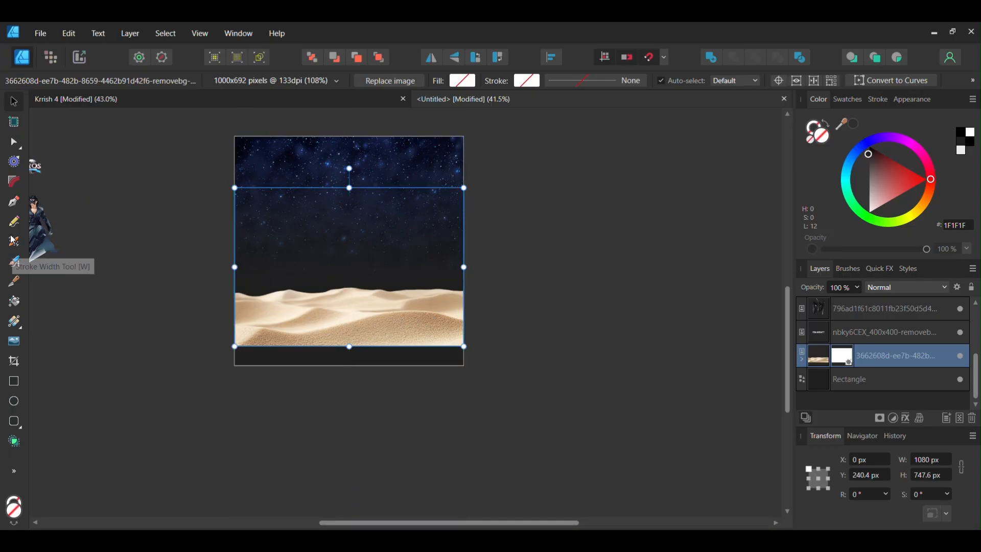
{"action": "left_click", "coordinate": [14, 362]}
{"action": "left_click_drag", "start_coordinate": [349, 347], "coordinate": [350, 367]}
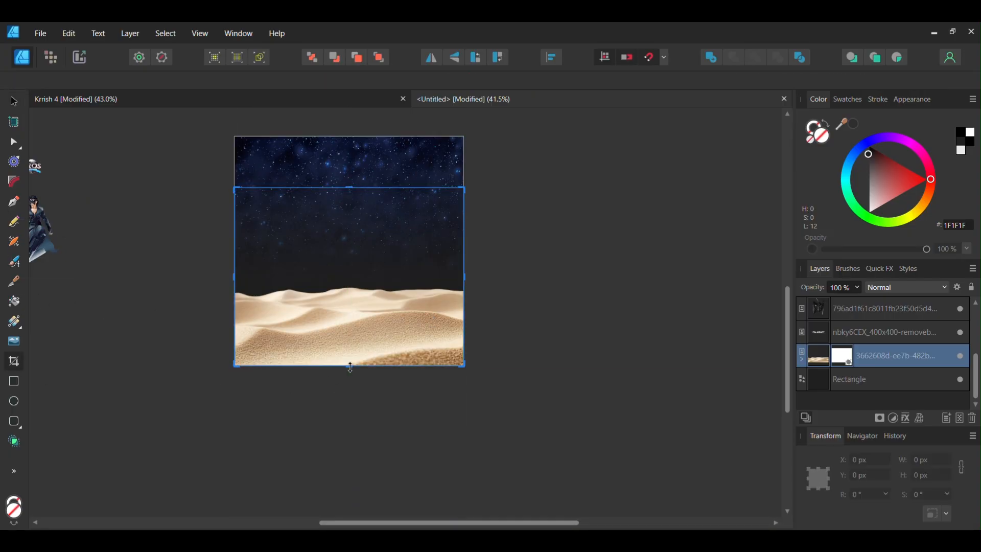
Move the KRRISH logo image from the pasteboard onto the canvas, just above the sand dunes
{"action": "left_click", "coordinate": [14, 105]}
{"action": "left_click", "coordinate": [183, 246]}
{"action": "left_click_drag", "start_coordinate": [495, 256], "coordinate": [575, 271]}
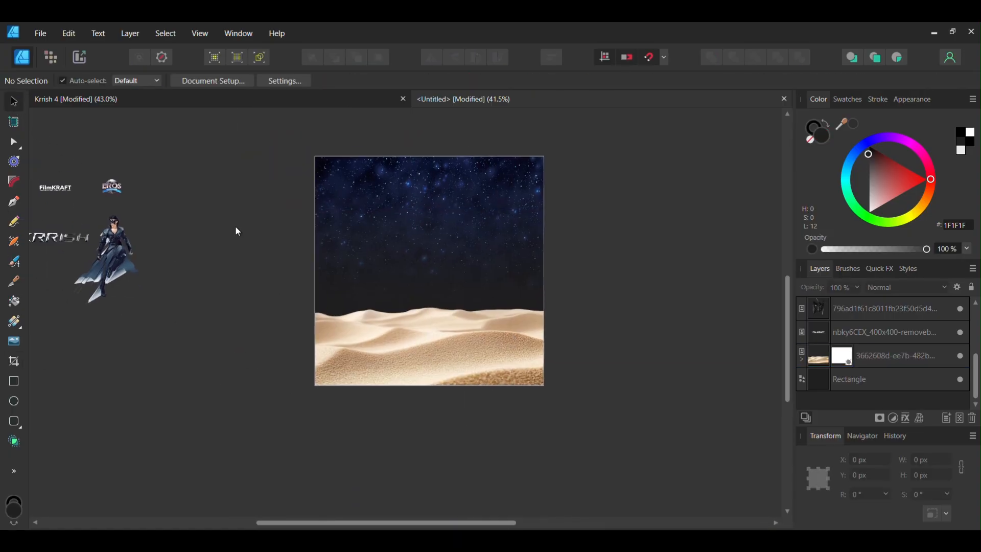
{"action": "left_click", "coordinate": [70, 231]}
{"action": "left_click_drag", "start_coordinate": [38, 234], "coordinate": [611, 302]}
{"action": "scroll", "coordinate": [415, 328], "scroll_direction": "up", "scroll_amount": 2}
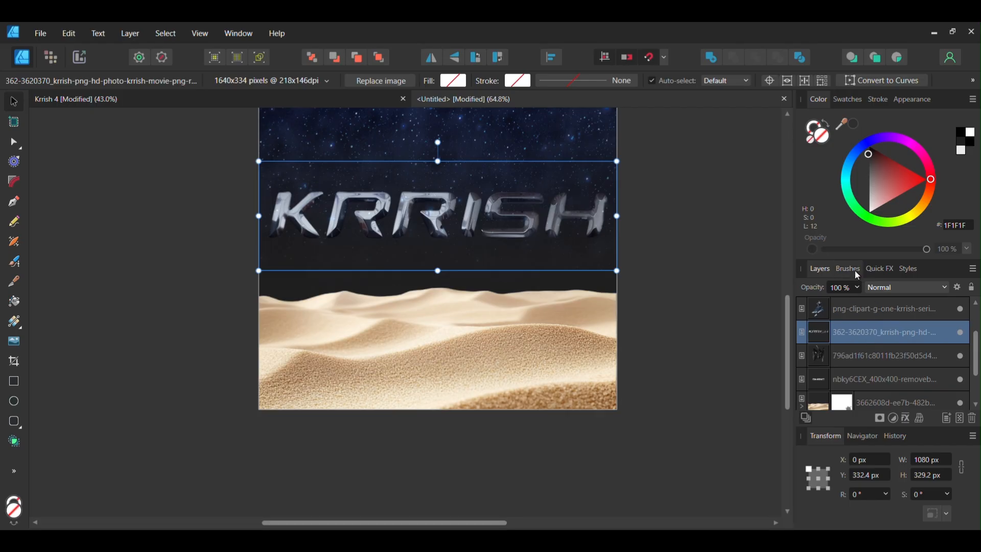
Add an Outer Glow layer effect to the KRRISH logo and set its colour to dark grey
{"action": "left_click", "coordinate": [906, 418]}
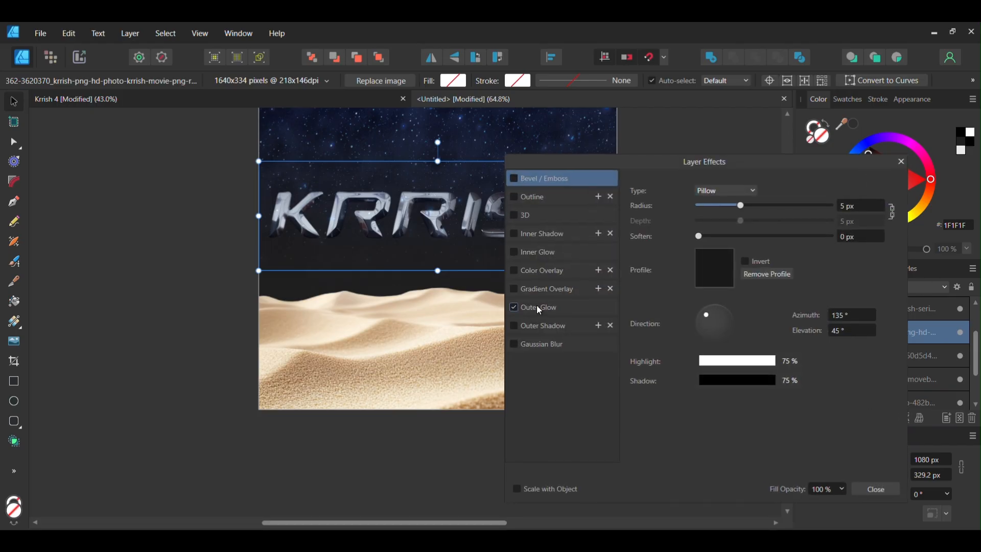
{"action": "left_click", "coordinate": [539, 309]}
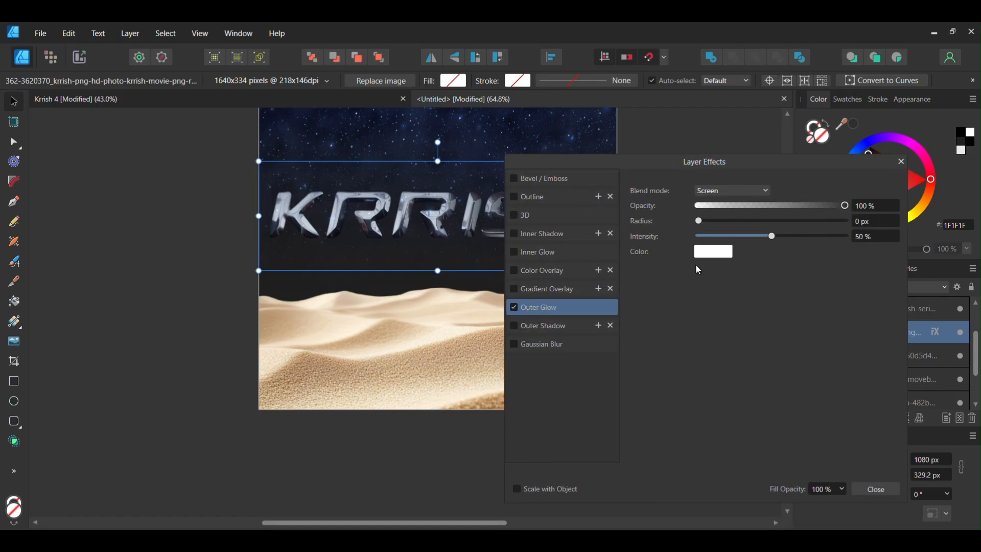
{"action": "left_click", "coordinate": [707, 252]}
{"action": "left_click_drag", "start_coordinate": [695, 364], "coordinate": [696, 321]}
{"action": "left_click", "coordinate": [716, 226]}
{"action": "left_click", "coordinate": [713, 248]}
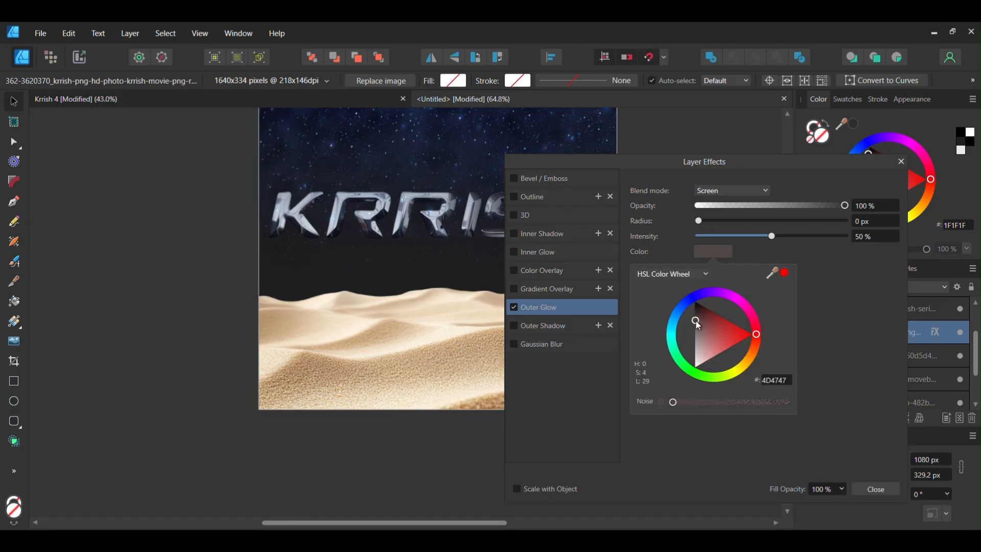
Set the outer glow's blend mode to Normal, radius to 100 px and intensity to 0%
{"action": "left_click", "coordinate": [713, 191]}
{"action": "left_click", "coordinate": [711, 198]}
{"action": "left_click_drag", "start_coordinate": [698, 220], "coordinate": [838, 227]}
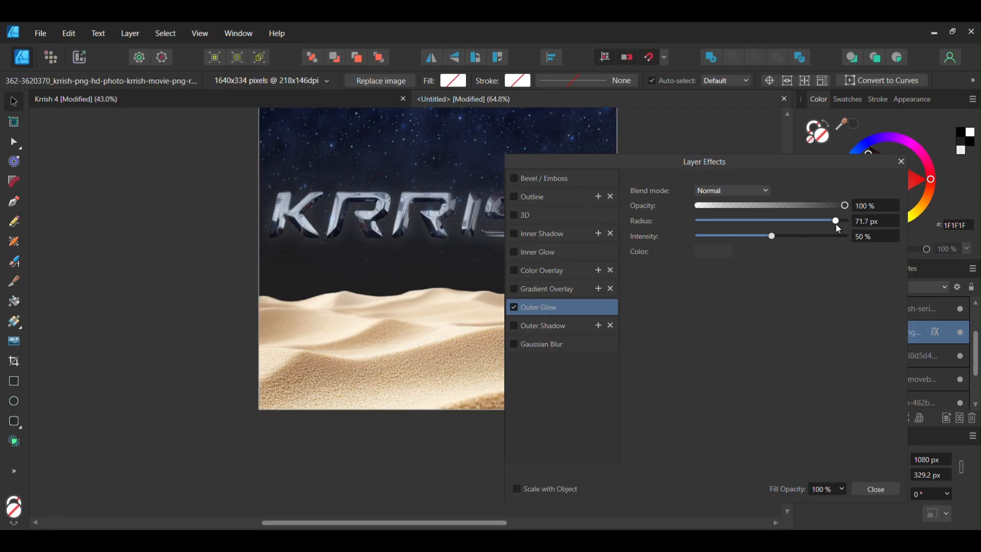
{"action": "left_click_drag", "start_coordinate": [770, 236], "coordinate": [642, 234]}
{"action": "left_click_drag", "start_coordinate": [836, 225], "coordinate": [869, 225]}
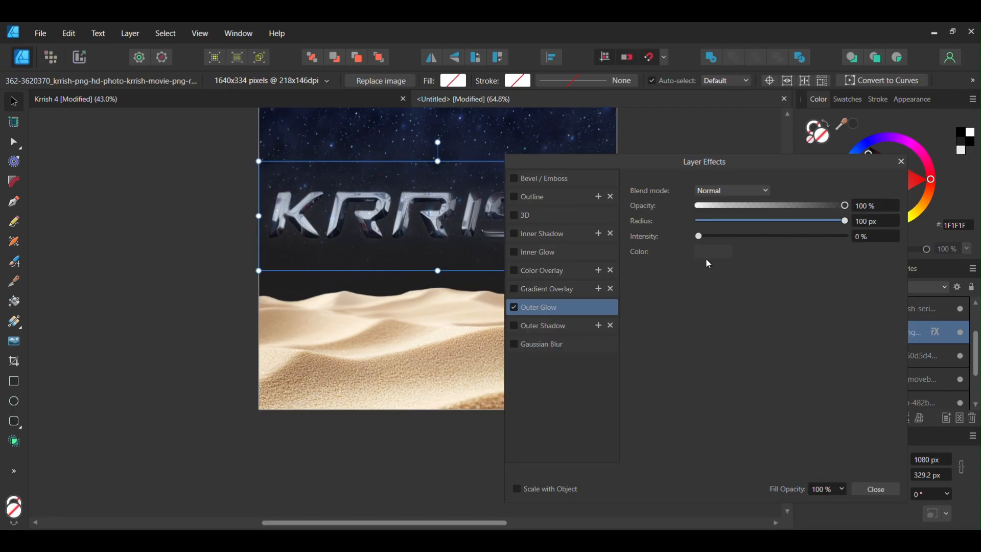
Lighten the outer glow colour to a mid grey and close the layer effects dialog
{"action": "left_click", "coordinate": [712, 253]}
{"action": "mouse_move", "coordinate": [700, 310]}
{"action": "left_mouse_down"}
{"action": "mouse_move", "coordinate": [684, 284]}
{"action": "mouse_move", "coordinate": [686, 331]}
{"action": "mouse_move", "coordinate": [691, 312]}
{"action": "mouse_move", "coordinate": [693, 325]}
{"action": "left_mouse_up"}
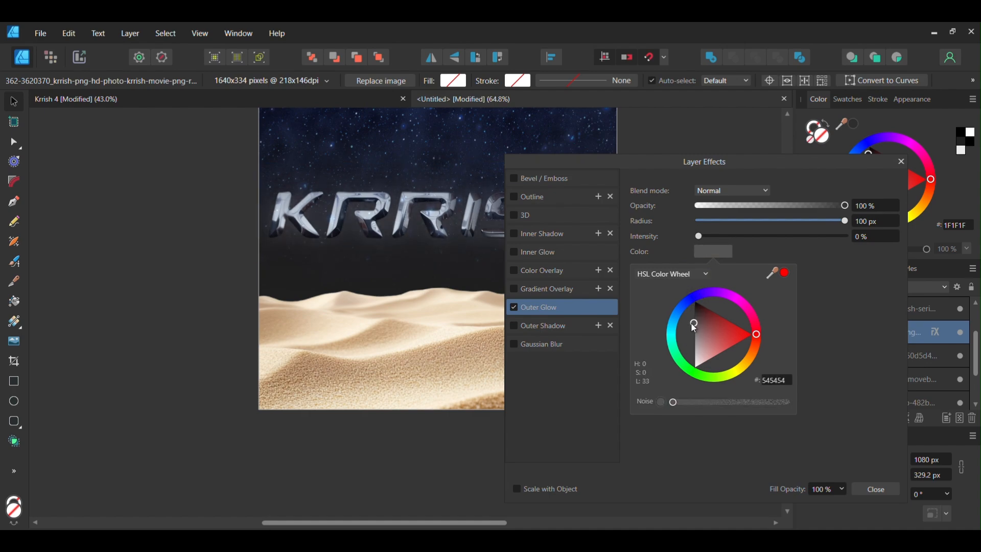
{"action": "left_click", "coordinate": [901, 162]}
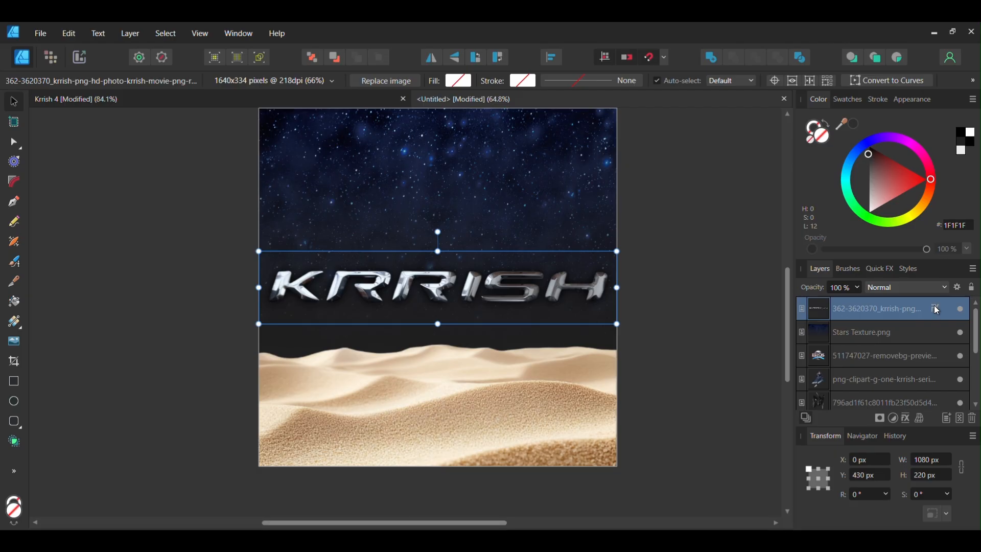
{"action": "left_click", "coordinate": [937, 311]}
{"action": "left_click", "coordinate": [901, 162]}
{"action": "left_click", "coordinate": [672, 226]}
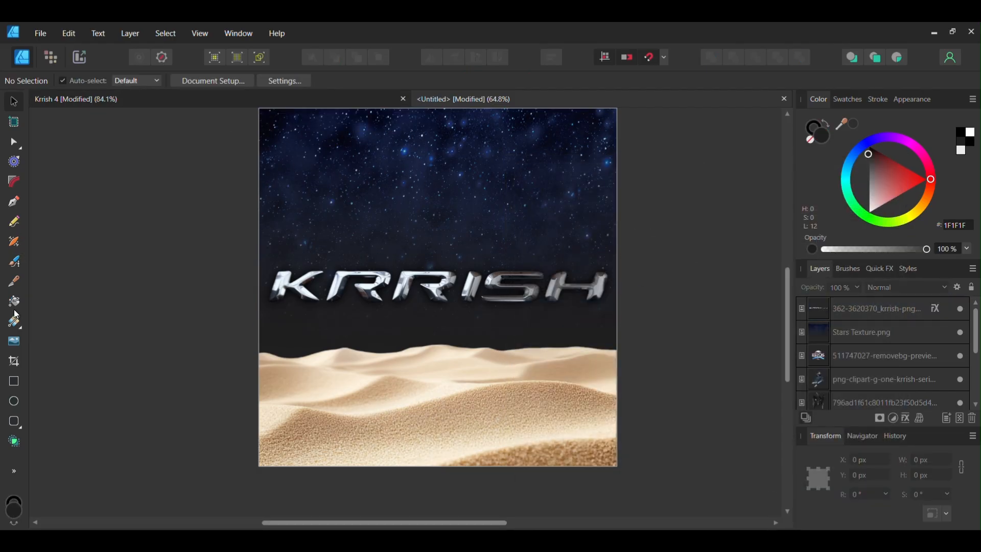
Add 20 pt artistic text "HRITHIK ROSHAN IN & AS" above the logo and centre it
{"action": "left_click", "coordinate": [18, 467]}
{"action": "left_click", "coordinate": [77, 472]}
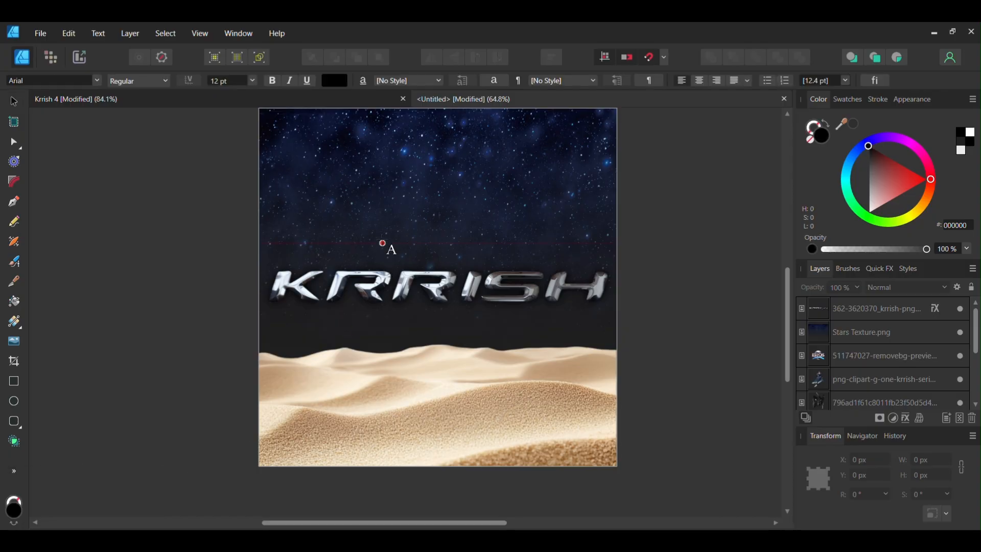
{"action": "left_click_drag", "start_coordinate": [383, 244], "coordinate": [384, 209]}
{"action": "left_click", "coordinate": [252, 80]}
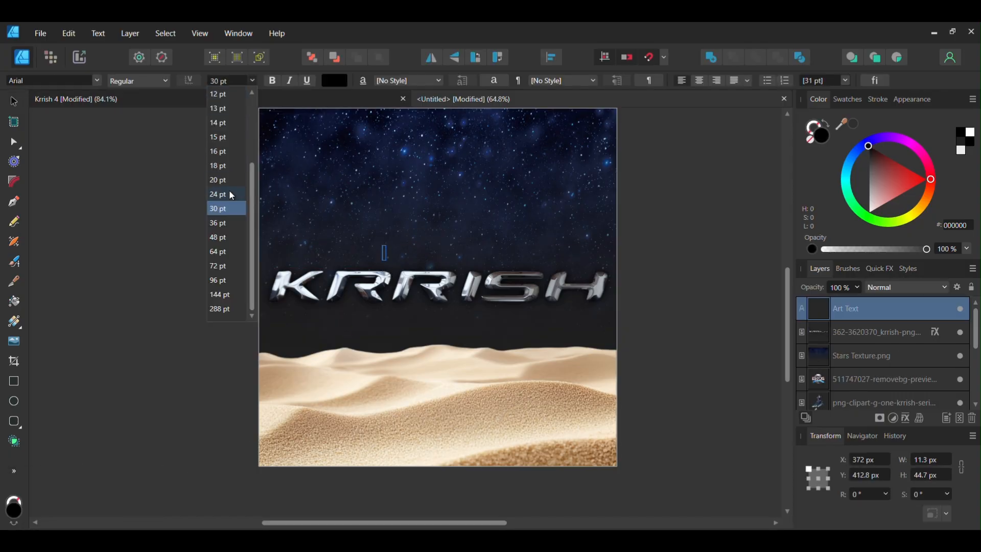
{"action": "left_click", "coordinate": [227, 186]}
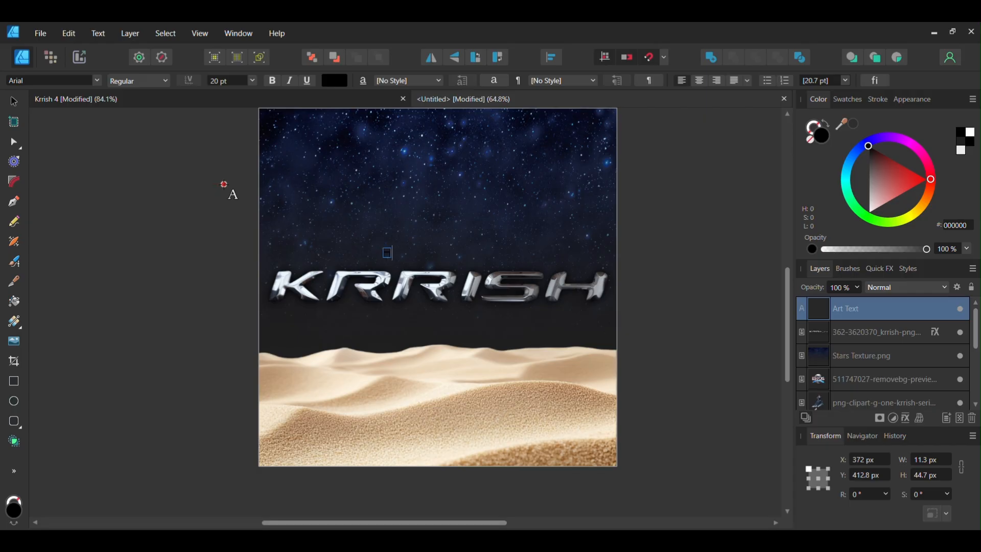
{"action": "type", "text": "HRITHIK"}
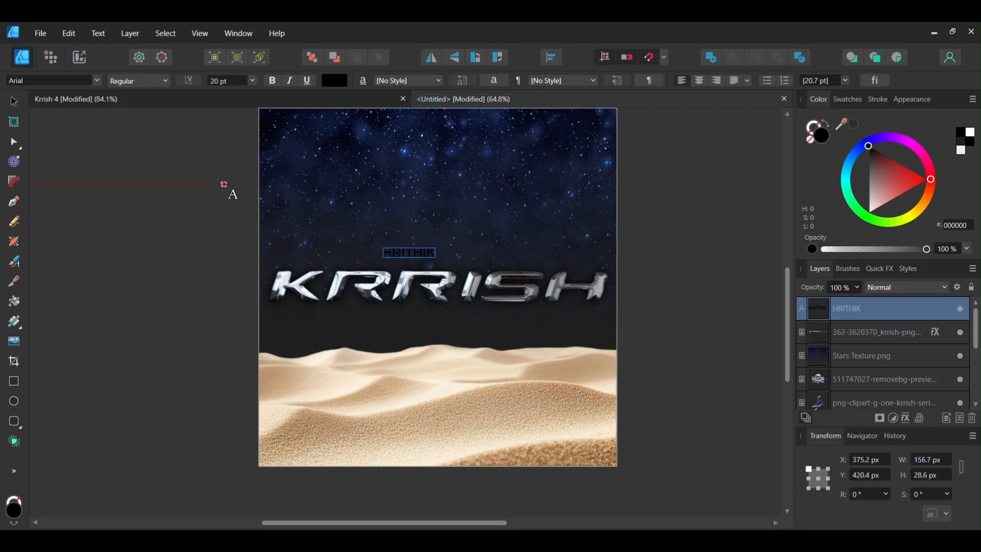
{"action": "type", "text": " ROSHAN IN & AS"}
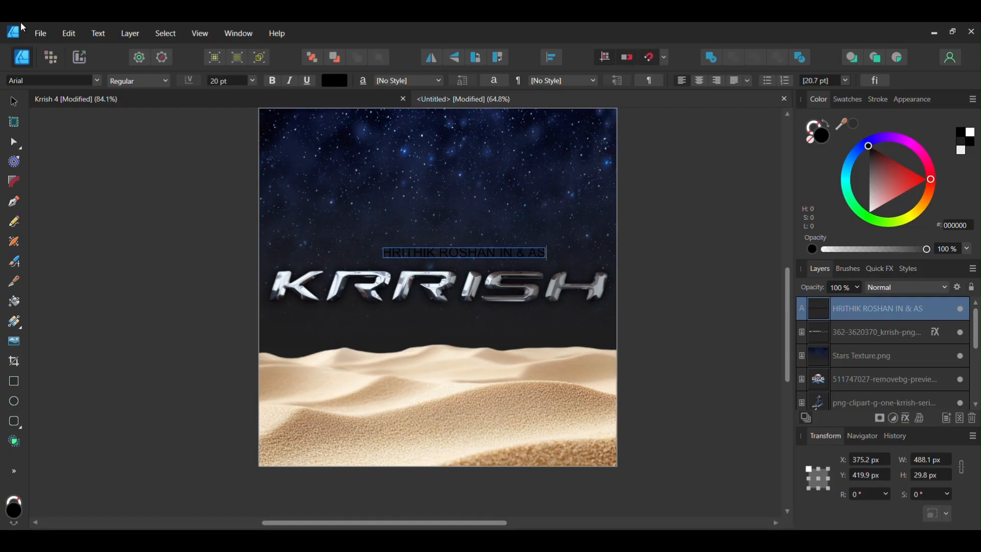
{"action": "key", "text": "Escape"}
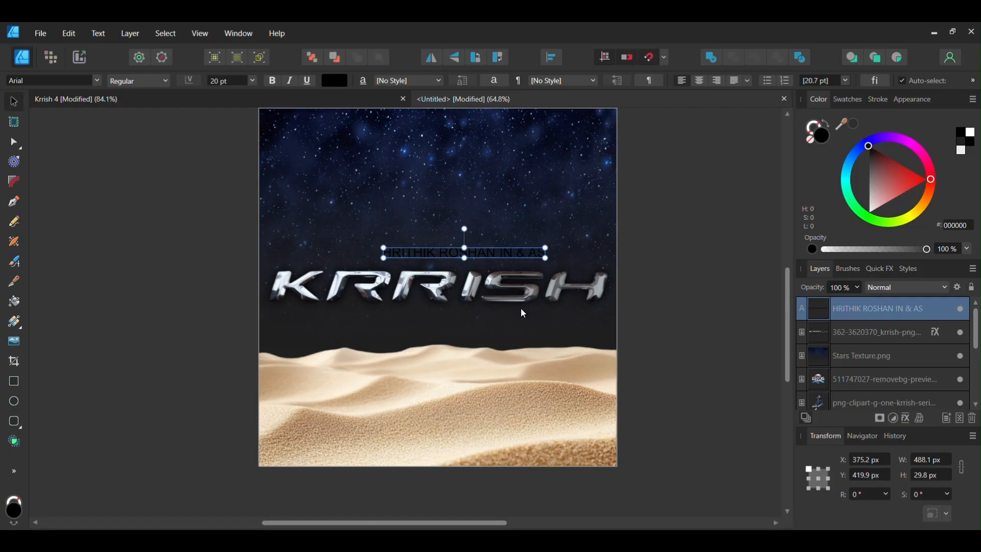
{"action": "left_click_drag", "start_coordinate": [494, 254], "coordinate": [468, 257]}
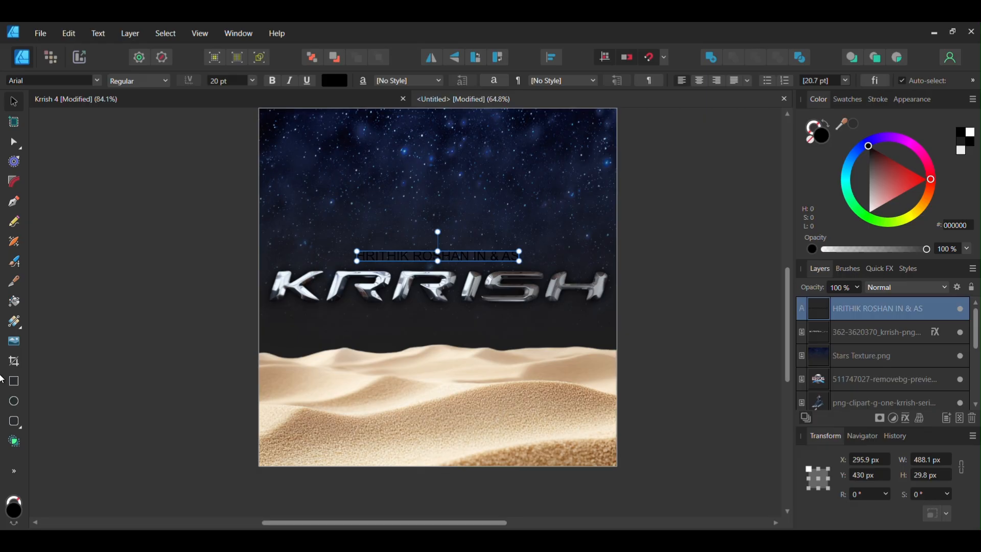
Apply a linear gradient fill across the credit text from left to right
{"action": "left_click", "coordinate": [13, 321]}
{"action": "left_click", "coordinate": [358, 261]}
{"action": "left_click_drag", "start_coordinate": [358, 261], "coordinate": [516, 272]}
{"action": "left_click", "coordinate": [387, 271]}
{"action": "scroll", "coordinate": [387, 271], "scroll_direction": "up", "scroll_amount": 3}
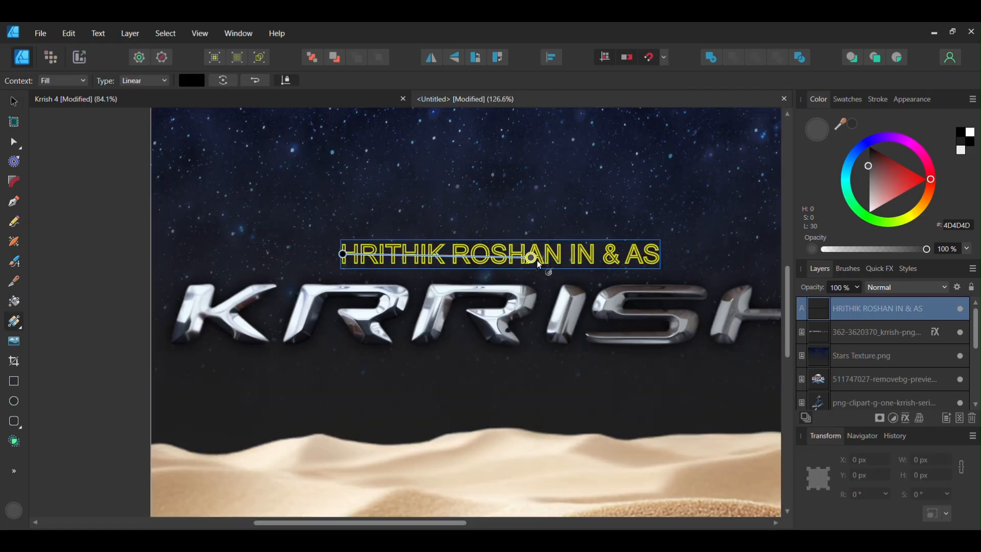
{"action": "left_click_drag", "start_coordinate": [343, 254], "coordinate": [658, 255]}
{"action": "left_click", "coordinate": [13, 101]}
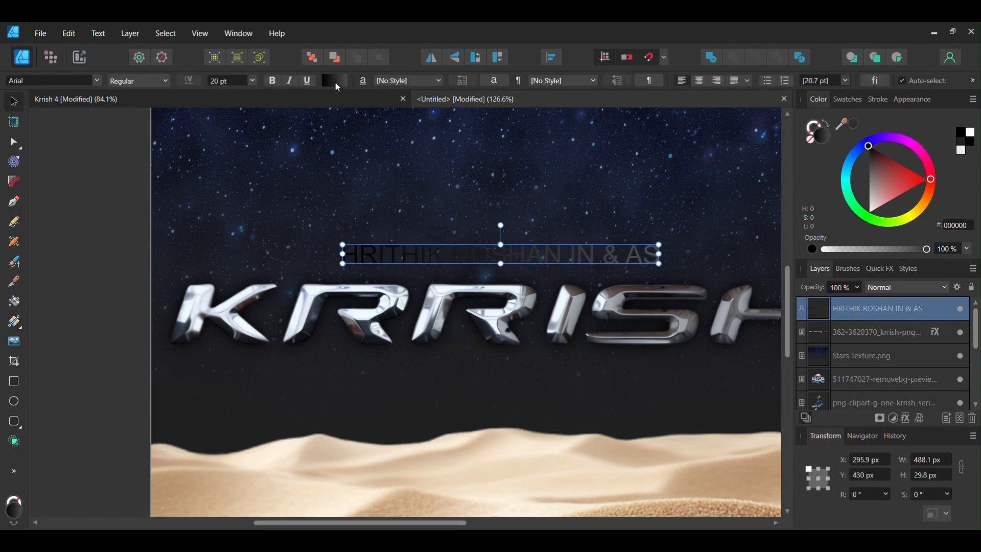
Set the text gradient to run from white FFFFFF to grey 918D8D
{"action": "left_click", "coordinate": [335, 80]}
{"action": "left_click", "coordinate": [289, 193]}
{"action": "left_click", "coordinate": [271, 309]}
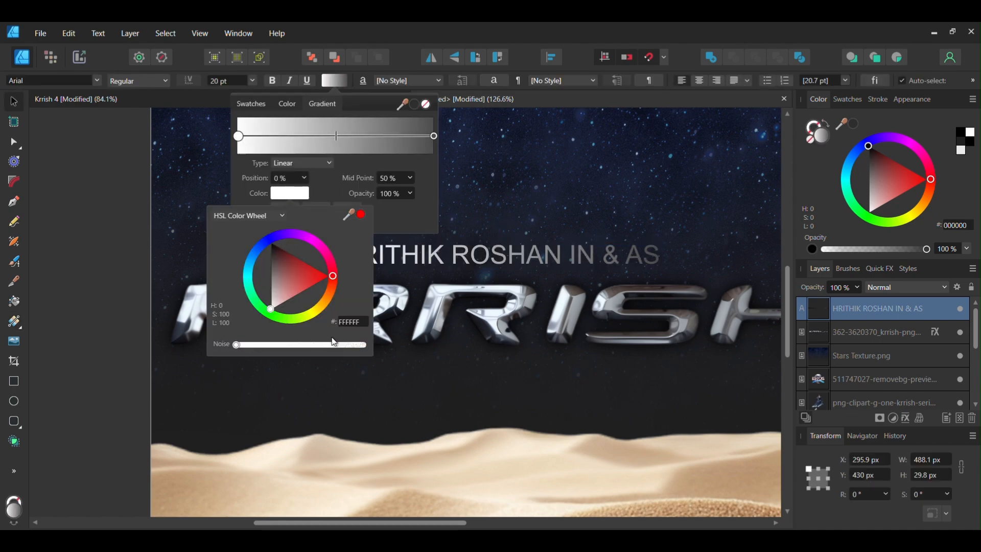
{"action": "left_click", "coordinate": [434, 136]}
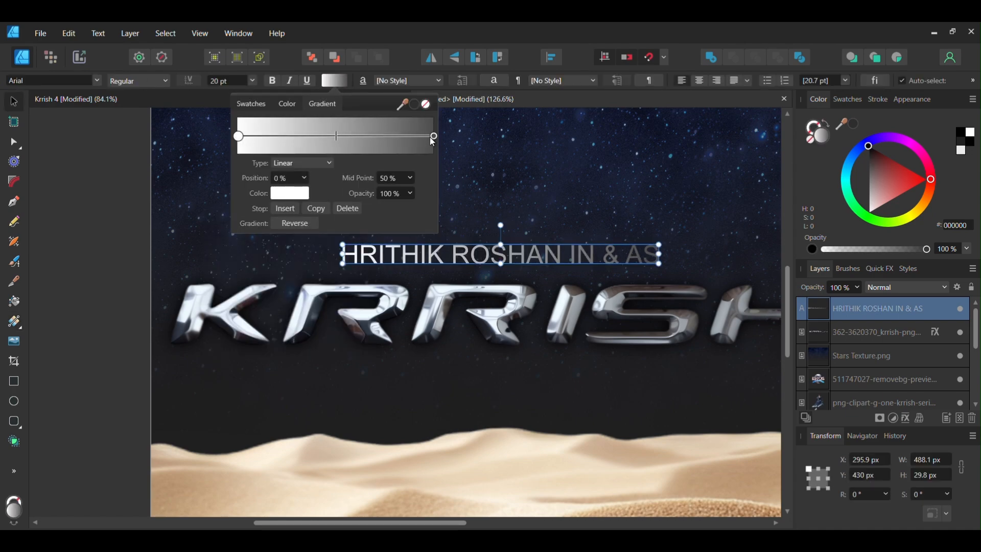
{"action": "left_click", "coordinate": [286, 194]}
{"action": "left_click_drag", "start_coordinate": [275, 259], "coordinate": [275, 285]}
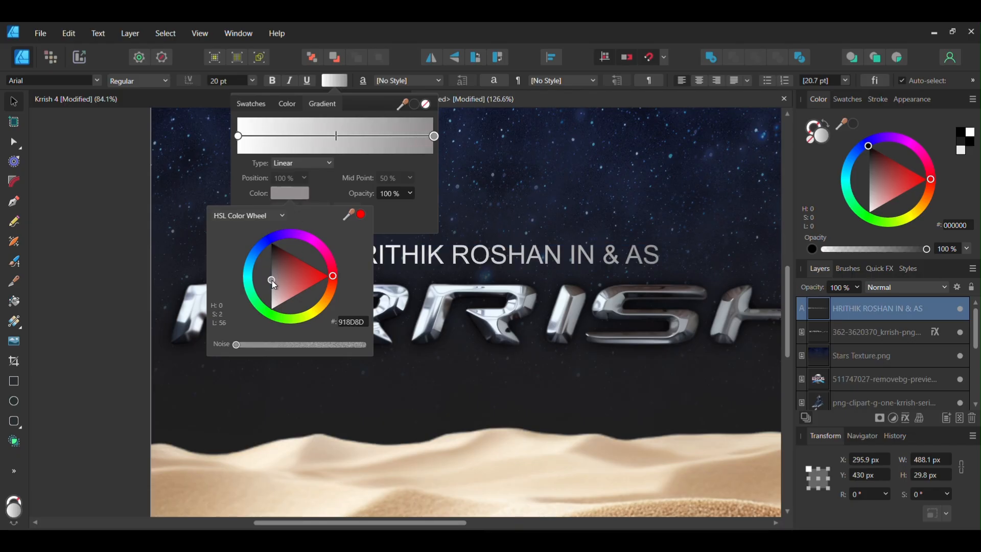
{"action": "left_click", "coordinate": [510, 152]}
{"action": "key", "text": "ctrl+0"}
{"action": "left_click", "coordinate": [655, 253]}
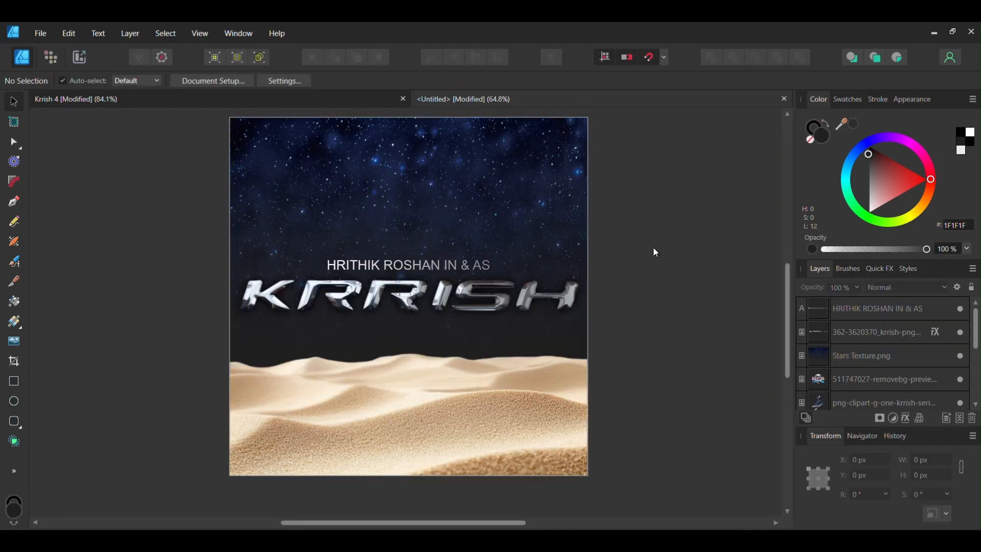
Change the credit text's font to Cascadia Code
{"action": "left_click", "coordinate": [469, 266]}
{"action": "left_click", "coordinate": [51, 80]}
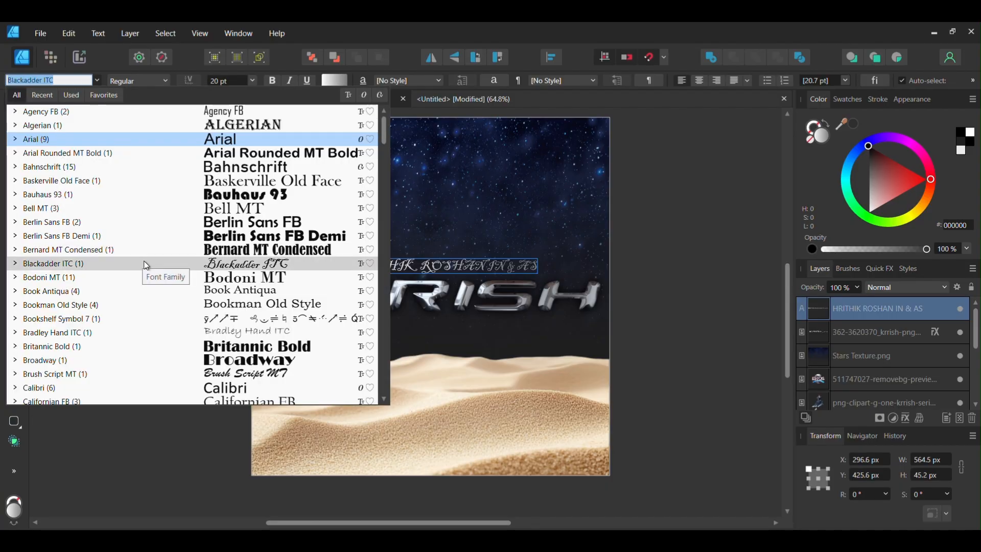
{"action": "scroll", "coordinate": [163, 286], "scroll_direction": "down", "scroll_amount": 5}
{"action": "left_click", "coordinate": [214, 267]}
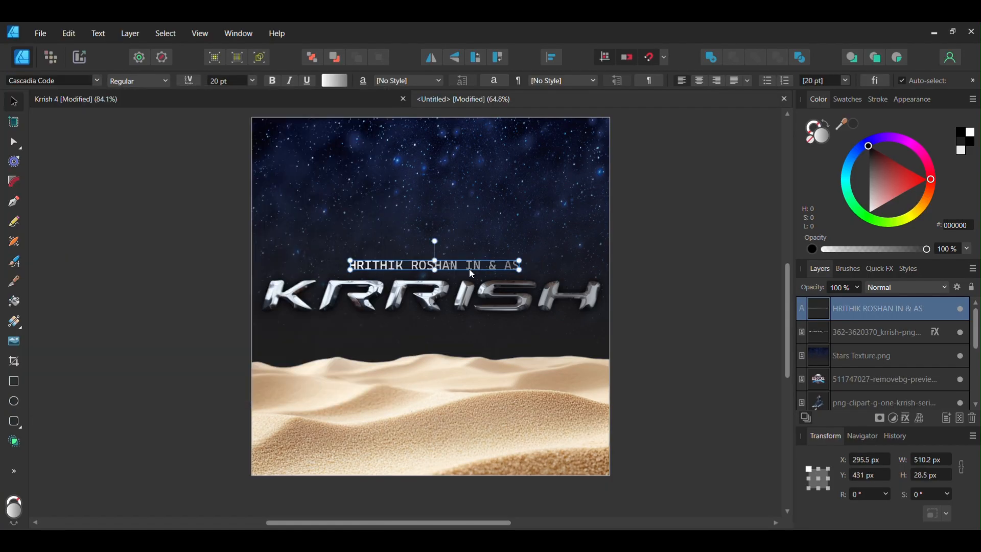
Duplicate the credit text below the logo and set the copy's font size to 24 pt
{"action": "left_click_drag", "start_coordinate": [470, 269], "coordinate": [409, 344]}
{"action": "scroll", "coordinate": [453, 265], "scroll_direction": "up", "scroll_amount": 2}
{"action": "scroll", "coordinate": [461, 263], "scroll_direction": "up", "scroll_amount": 2}
{"action": "left_click", "coordinate": [461, 262]}
{"action": "scroll", "coordinate": [467, 254], "scroll_direction": "down", "scroll_amount": 1}
{"action": "left_click", "coordinate": [251, 79]}
{"action": "left_click", "coordinate": [233, 200]}
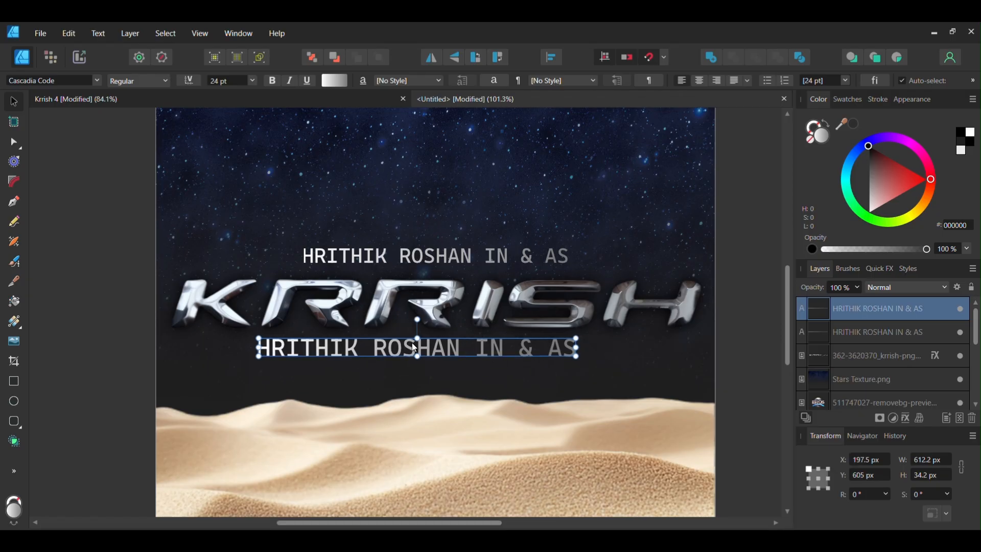
Replace the copied credit text with THE LEGENDS
{"action": "triple_click", "coordinate": [409, 345]}
{"action": "key", "text": "BackSpace"}
{"action": "type", "text": "THE LEGEN"}
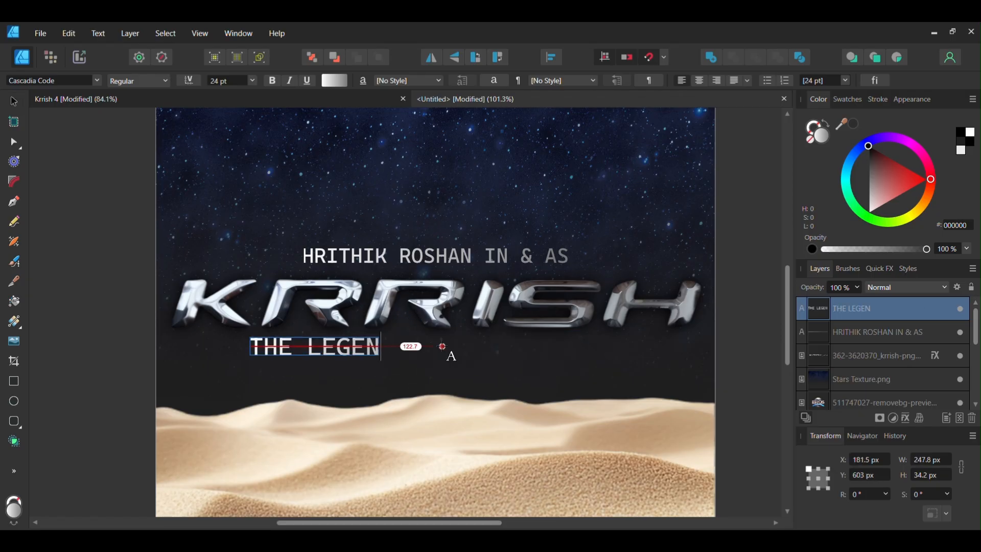
{"action": "type", "text": "DS NE"}
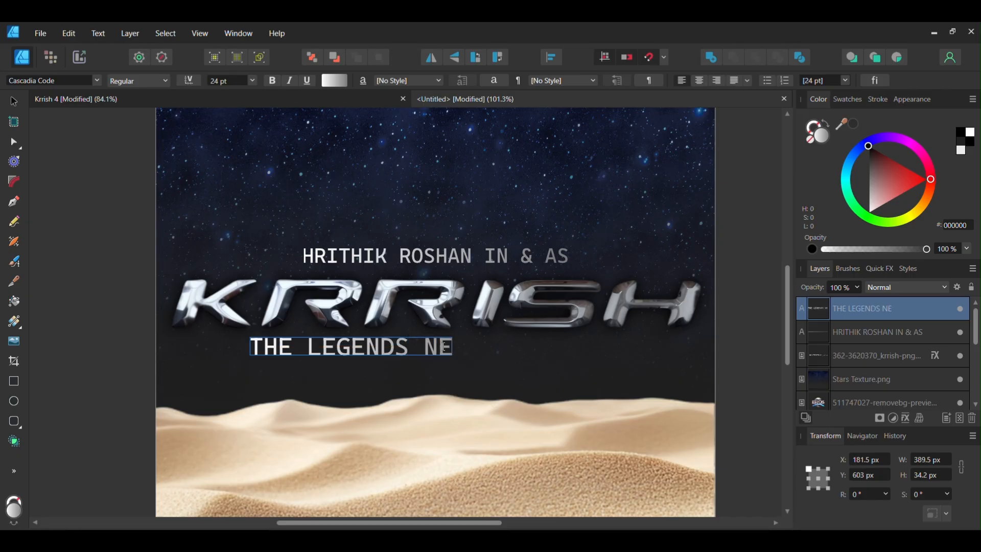
{"action": "key", "text": "BackSpace"}
{"action": "key", "text": "BackSpace"}
{"action": "key", "text": "Escape"}
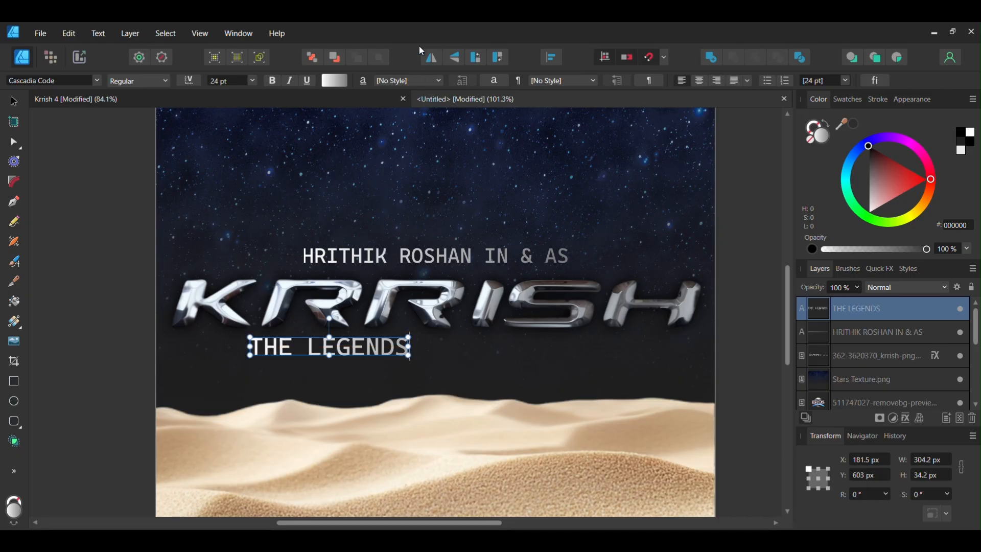
Retype the copied text as the tagline LEGENDS DONT FADE.THEY EVOLVE
{"action": "triple_click", "coordinate": [367, 347]}
{"action": "type", "text": "LEGE"}
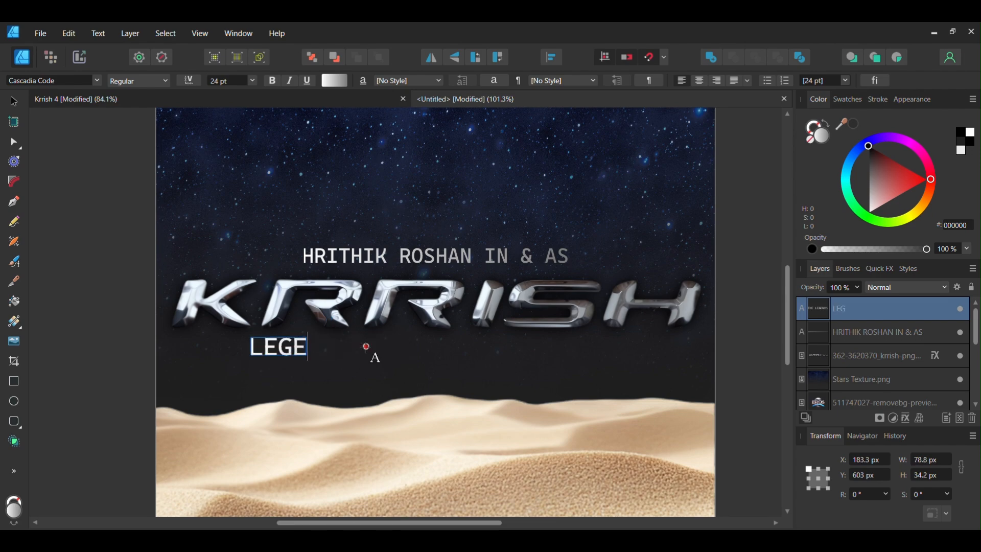
{"action": "type", "text": "NDS DONT"}
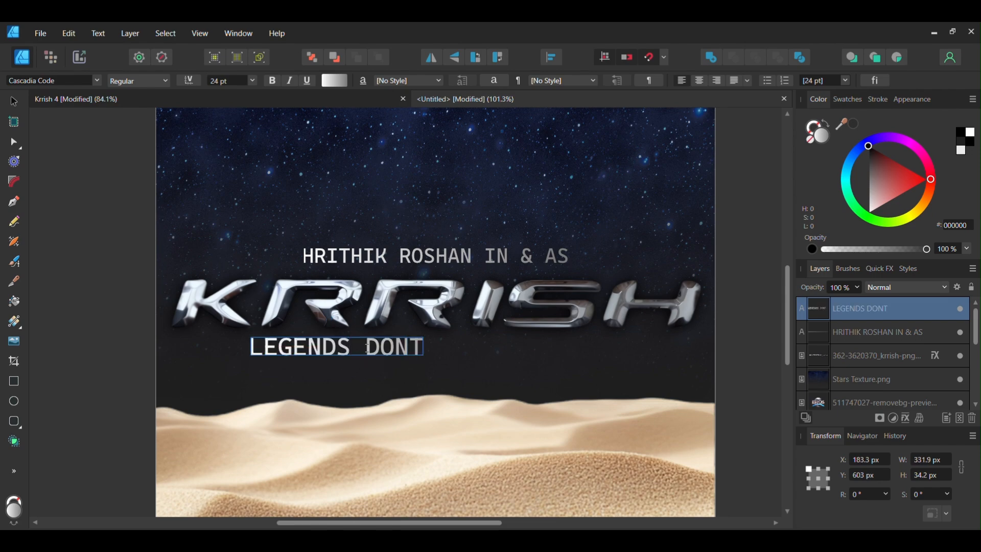
{"action": "type", "text": " FADE.THEY EVOLVE"}
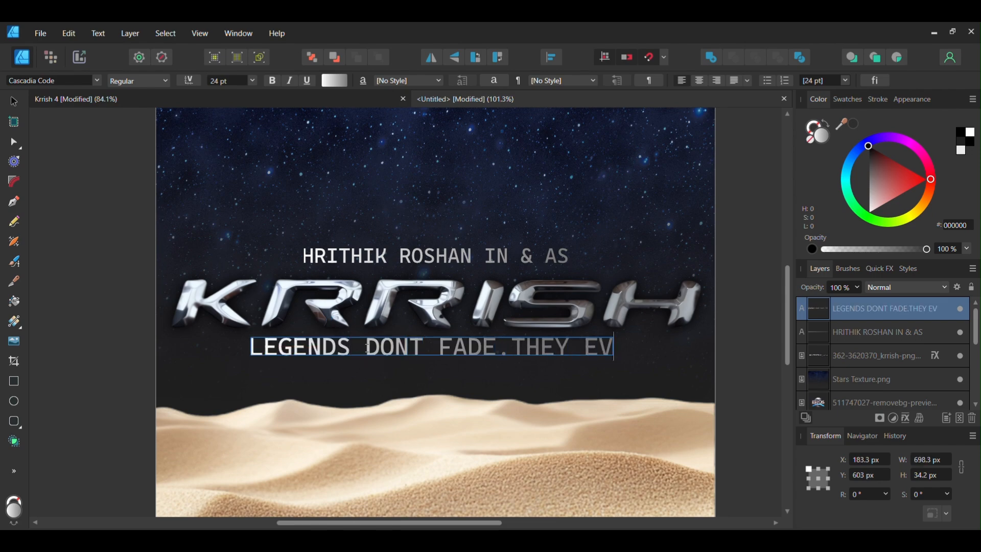
{"action": "key", "text": "Escape"}
Move the tagline so it sits centred just below the KRRISH logo
{"action": "left_click", "coordinate": [14, 101]}
{"action": "left_click_drag", "start_coordinate": [522, 343], "coordinate": [496, 347]}
{"action": "left_click", "coordinate": [729, 292]}
{"action": "scroll", "coordinate": [731, 291], "scroll_direction": "down", "scroll_amount": 2}
{"action": "left_click_drag", "start_coordinate": [731, 292], "coordinate": [652, 284]}
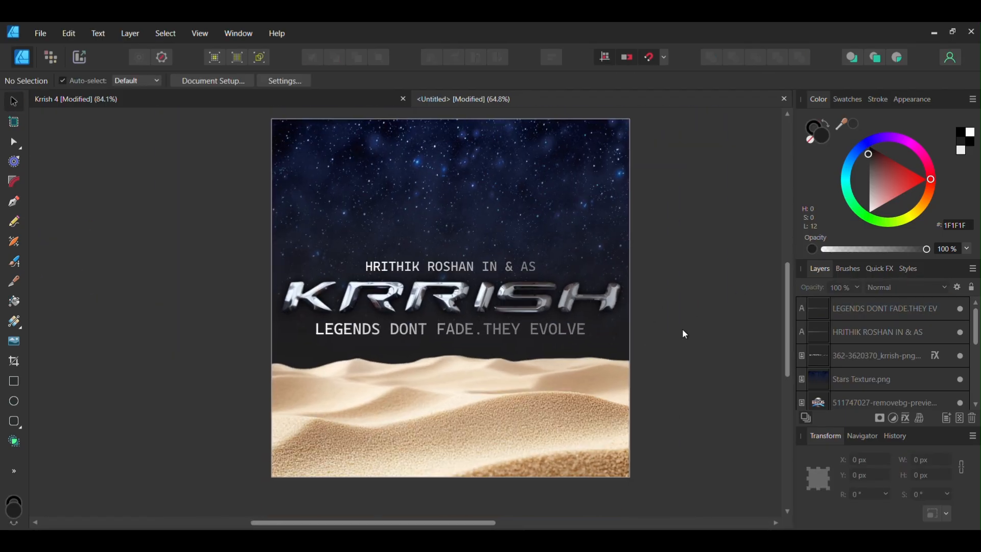
Place the Krrish mask image onto the poster over the sand dunes
{"action": "left_click", "coordinate": [611, 405]}
{"action": "left_click", "coordinate": [857, 287]}
{"action": "left_click_drag", "start_coordinate": [854, 306], "coordinate": [833, 302]}
{"action": "left_click", "coordinate": [699, 357]}
{"action": "left_click_drag", "start_coordinate": [699, 357], "coordinate": [733, 369]}
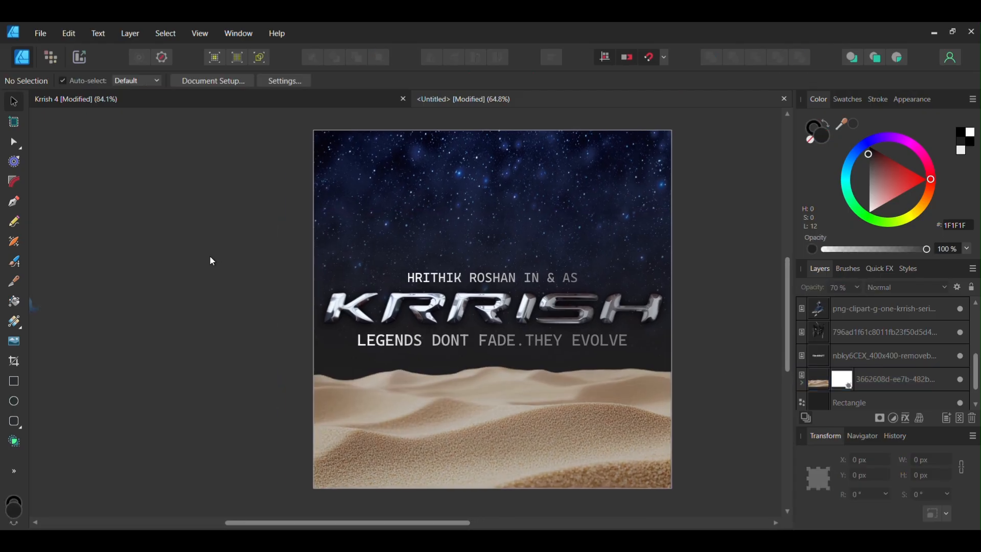
{"action": "left_click_drag", "start_coordinate": [210, 256], "coordinate": [457, 160]}
{"action": "left_click_drag", "start_coordinate": [55, 160], "coordinate": [488, 332]}
{"action": "scroll", "coordinate": [442, 343], "scroll_direction": "up", "scroll_amount": 2}
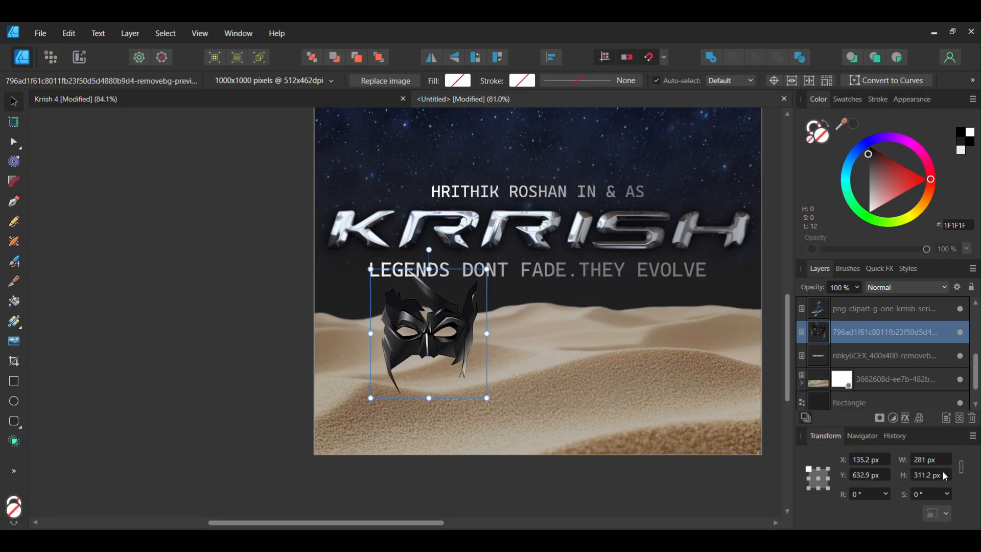
Set the mask image's width to 280 px
{"action": "left_click", "coordinate": [926, 459]}
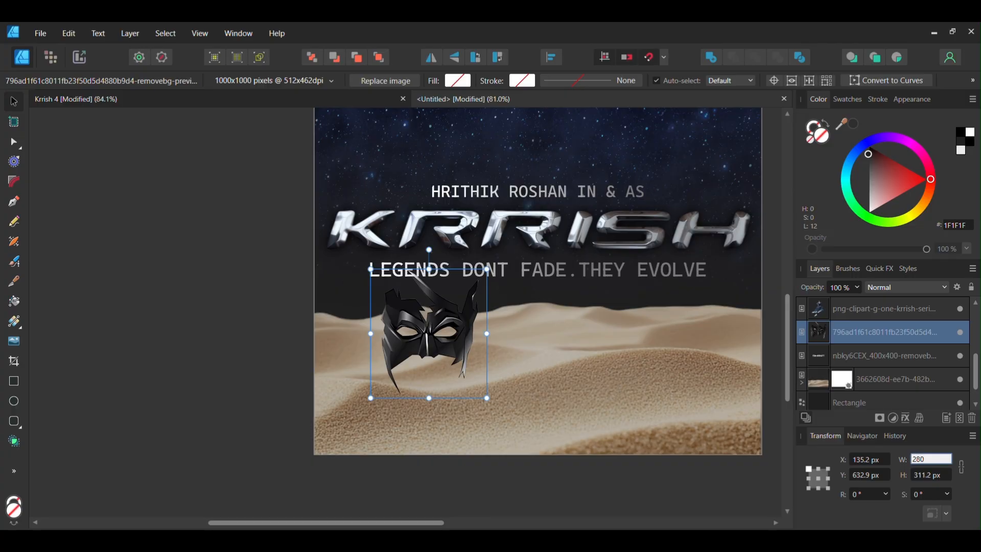
{"action": "key", "text": "Tab"}
{"action": "key", "text": "Return"}
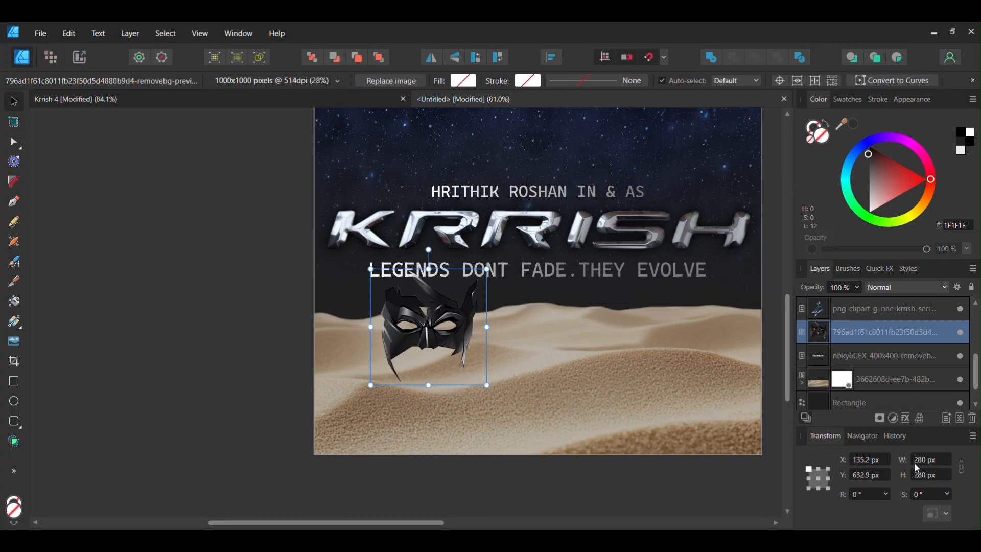
Move the mask image into the dunes below the tagline and rotate it about 17 degrees
{"action": "left_click", "coordinate": [617, 373]}
{"action": "left_click_drag", "start_coordinate": [618, 374], "coordinate": [513, 385]}
{"action": "left_click", "coordinate": [328, 355]}
{"action": "left_click", "coordinate": [350, 362]}
{"action": "left_click_drag", "start_coordinate": [350, 364], "coordinate": [447, 361]}
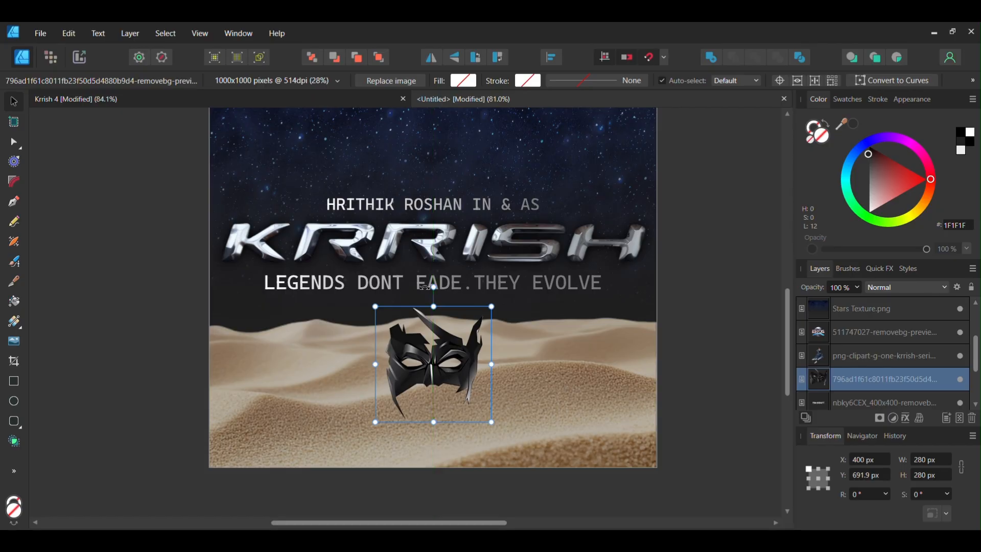
{"action": "left_click_drag", "start_coordinate": [424, 288], "coordinate": [415, 309]}
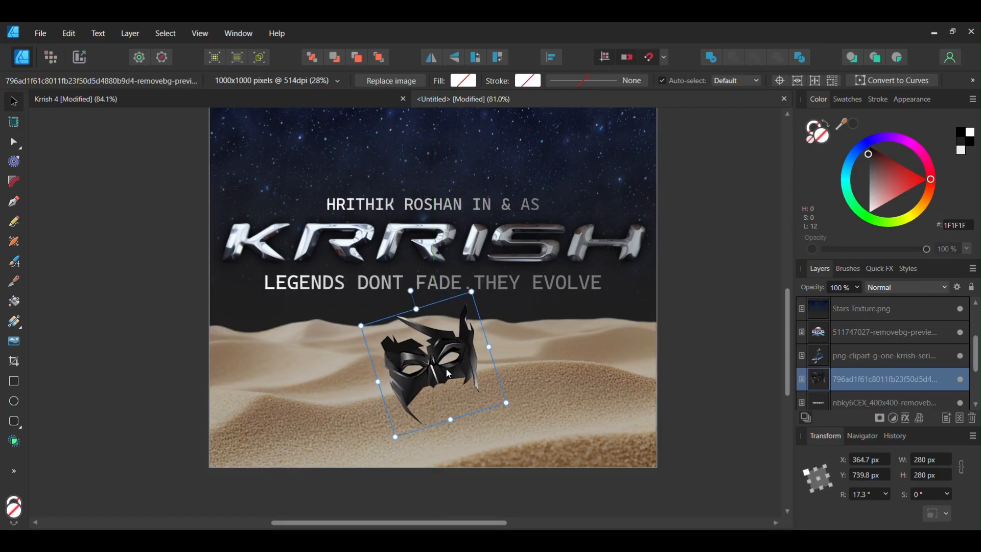
{"action": "left_click_drag", "start_coordinate": [448, 373], "coordinate": [429, 368]}
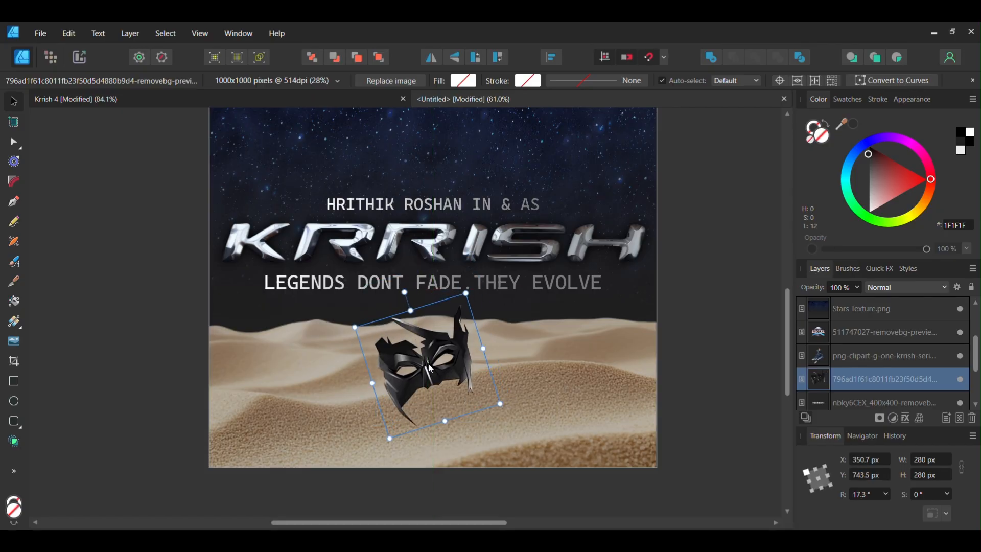
Add a layer mask to the mask image and paint out its lower part so it sinks into the sand
{"action": "left_click", "coordinate": [50, 58]}
{"action": "scroll", "coordinate": [401, 358], "scroll_direction": "up", "scroll_amount": 5}
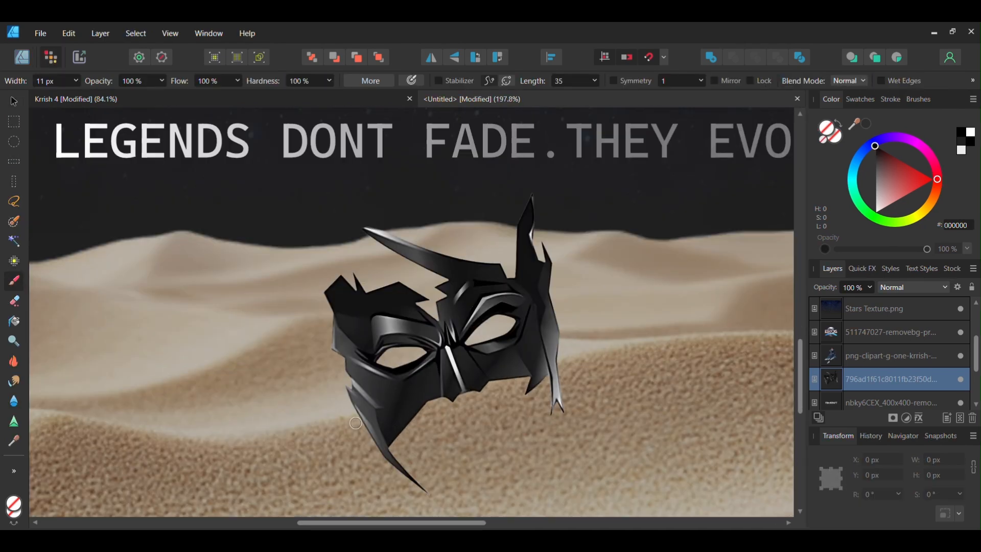
{"action": "left_click_drag", "start_coordinate": [356, 423], "coordinate": [377, 414]}
{"action": "key", "text": "ctrl+z"}
{"action": "key", "text": "ctrl+z"}
{"action": "left_click", "coordinate": [15, 101]}
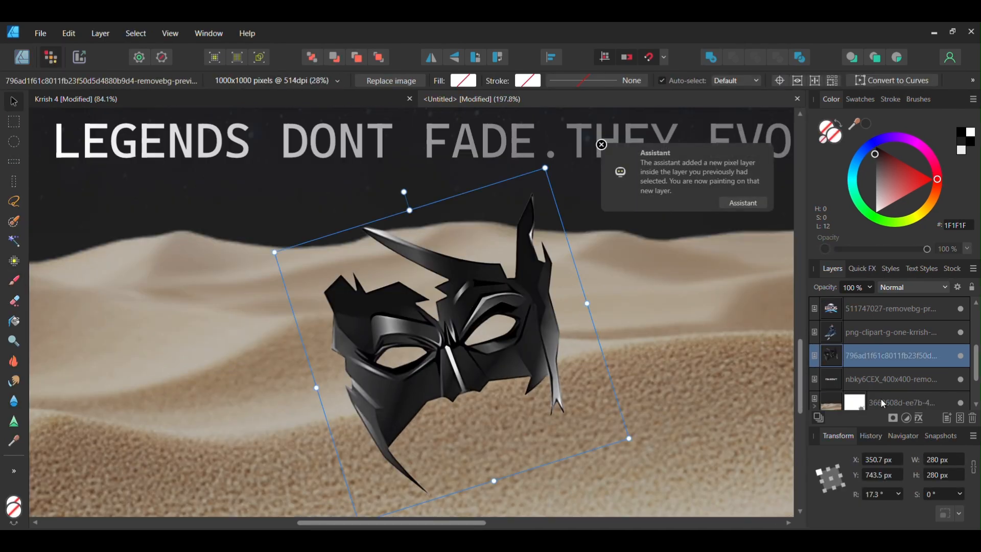
{"action": "left_click", "coordinate": [894, 418]}
{"action": "key", "text": "ctrl+z"}
{"action": "left_click", "coordinate": [894, 419]}
{"action": "key", "text": "ctrl+z"}
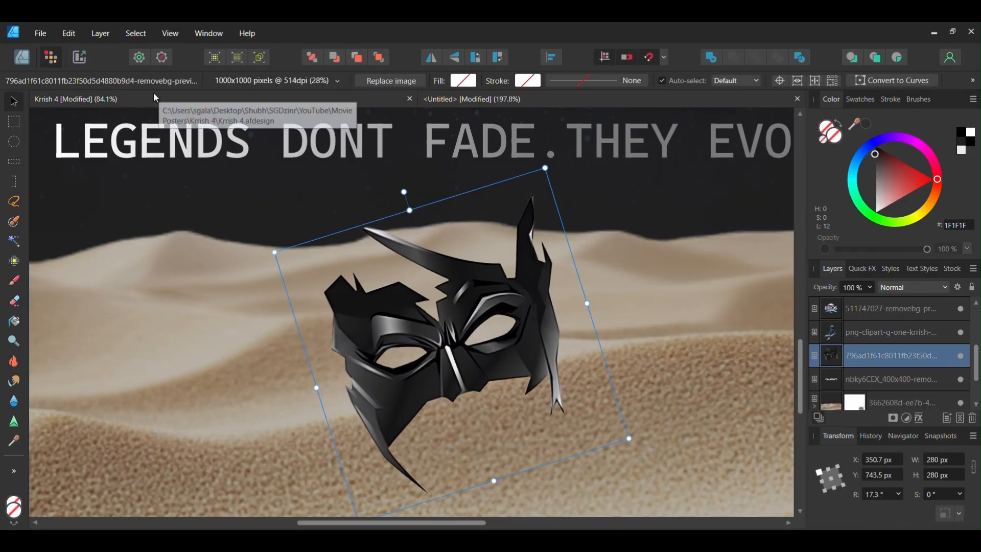
{"action": "left_click", "coordinate": [894, 418]}
{"action": "key", "text": "b"}
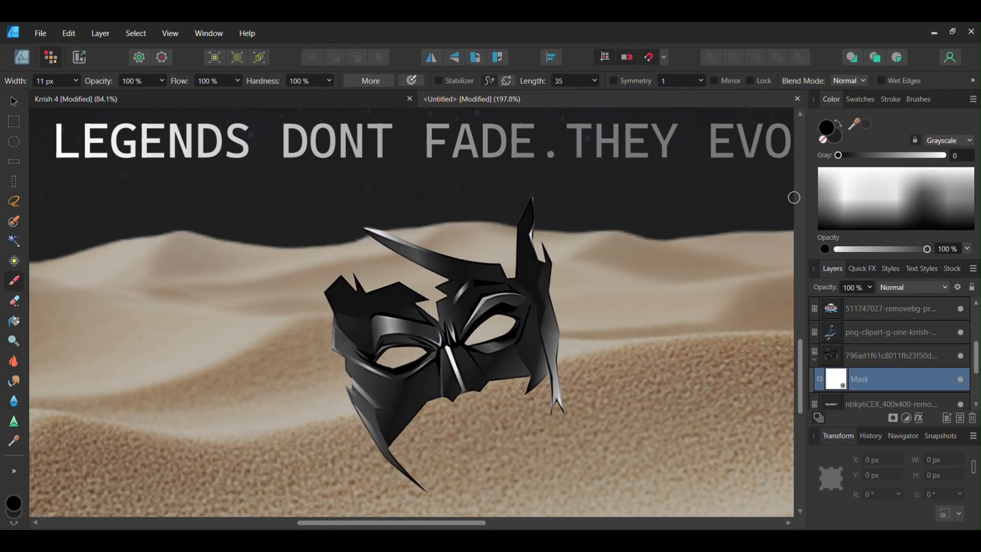
{"action": "mouse_move", "coordinate": [353, 424]}
{"action": "left_mouse_down"}
{"action": "mouse_move", "coordinate": [586, 360]}
{"action": "mouse_move", "coordinate": [338, 430]}
{"action": "mouse_move", "coordinate": [539, 367]}
{"action": "left_mouse_up"}
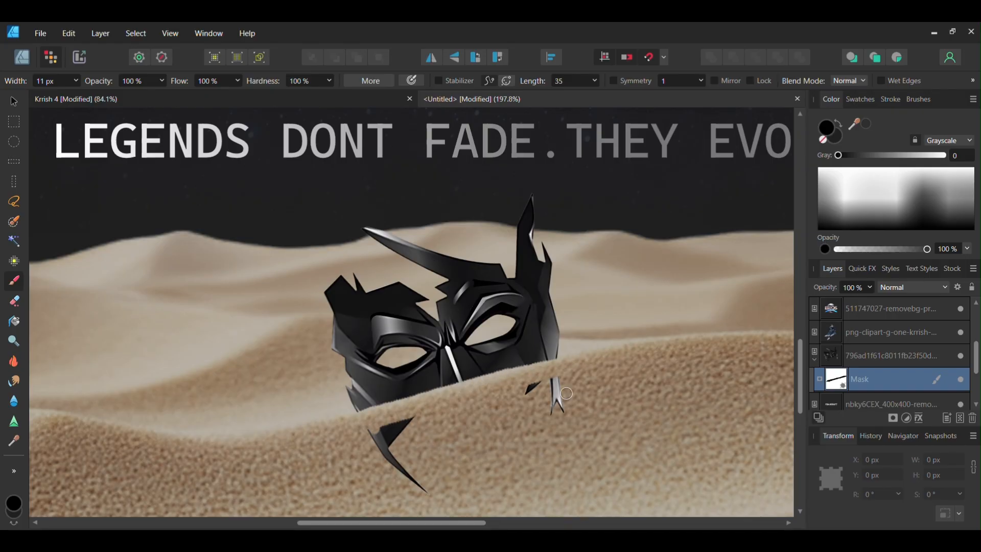
{"action": "mouse_move", "coordinate": [372, 440]}
{"action": "left_mouse_down"}
{"action": "mouse_move", "coordinate": [439, 405]}
{"action": "mouse_move", "coordinate": [536, 382]}
{"action": "mouse_move", "coordinate": [387, 450]}
{"action": "mouse_move", "coordinate": [374, 441]}
{"action": "mouse_move", "coordinate": [371, 466]}
{"action": "left_mouse_up"}
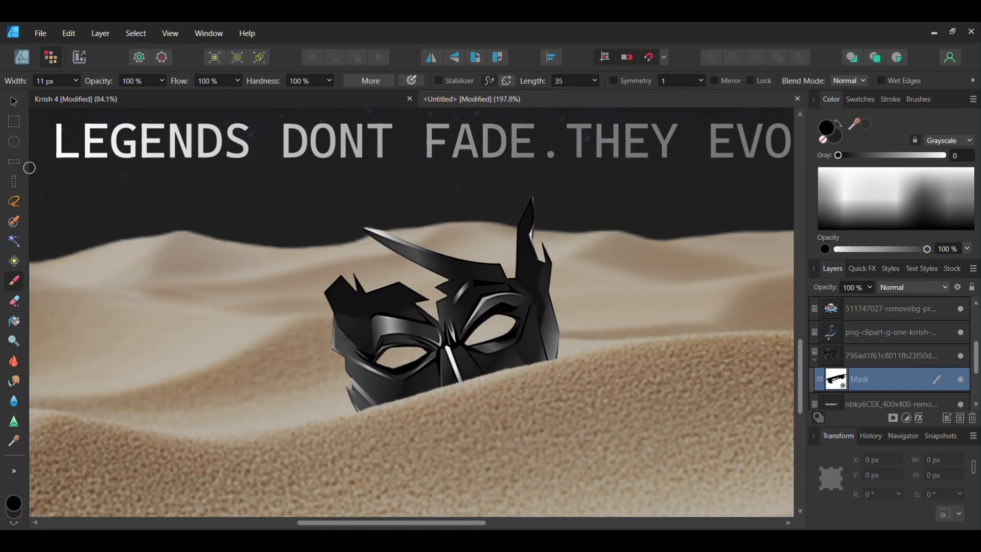
Select the mask image in the designer workspace and enable an Outer Glow layer effect on it
{"action": "left_click", "coordinate": [14, 99]}
{"action": "scroll", "coordinate": [395, 331], "scroll_direction": "down", "scroll_amount": 3}
{"action": "left_click", "coordinate": [22, 57]}
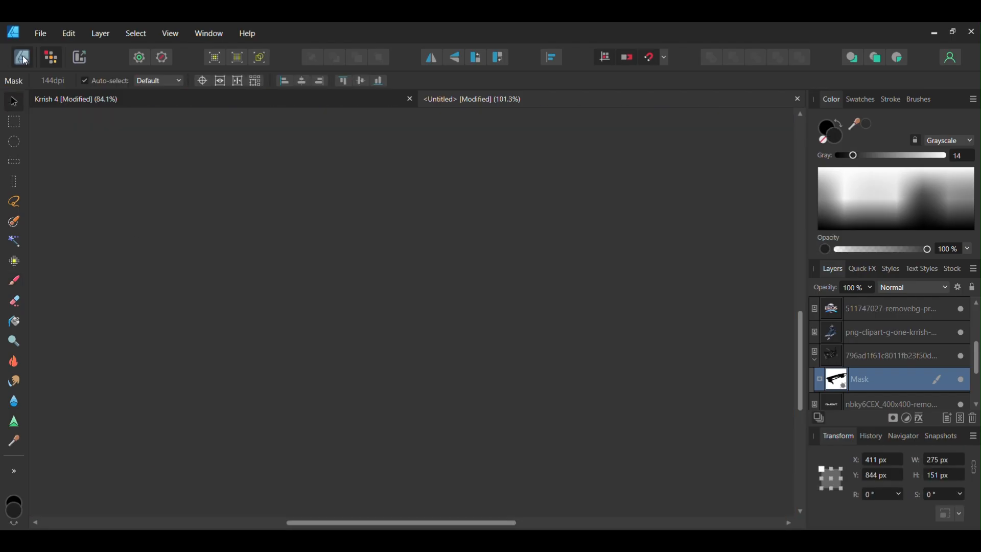
{"action": "scroll", "coordinate": [373, 324], "scroll_direction": "up", "scroll_amount": 1}
{"action": "left_click", "coordinate": [479, 315]}
{"action": "left_click", "coordinate": [476, 350]}
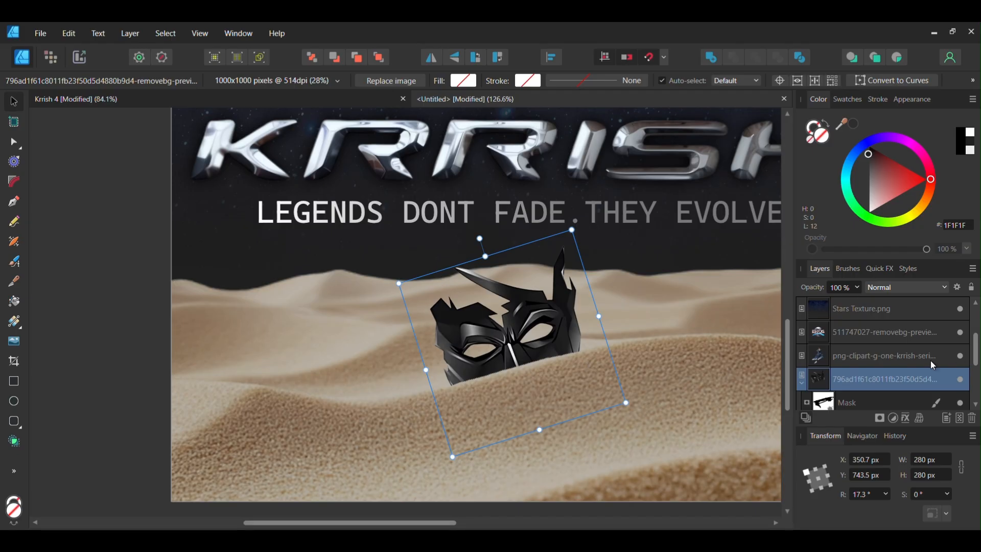
{"action": "left_click", "coordinate": [901, 418]}
{"action": "left_click", "coordinate": [539, 307]}
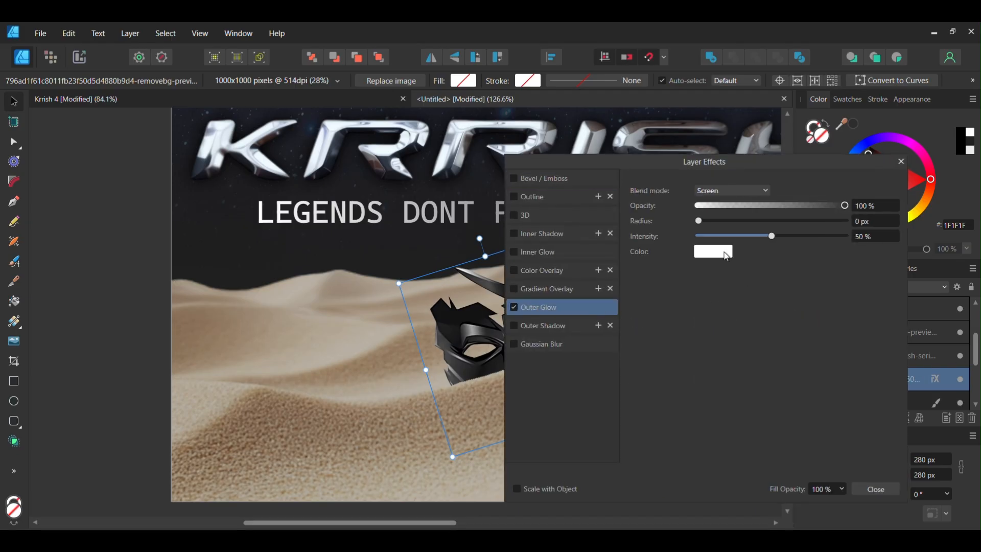
Set the outer glow colour to a light blue
{"action": "left_click", "coordinate": [725, 253]}
{"action": "left_click", "coordinate": [767, 382]}
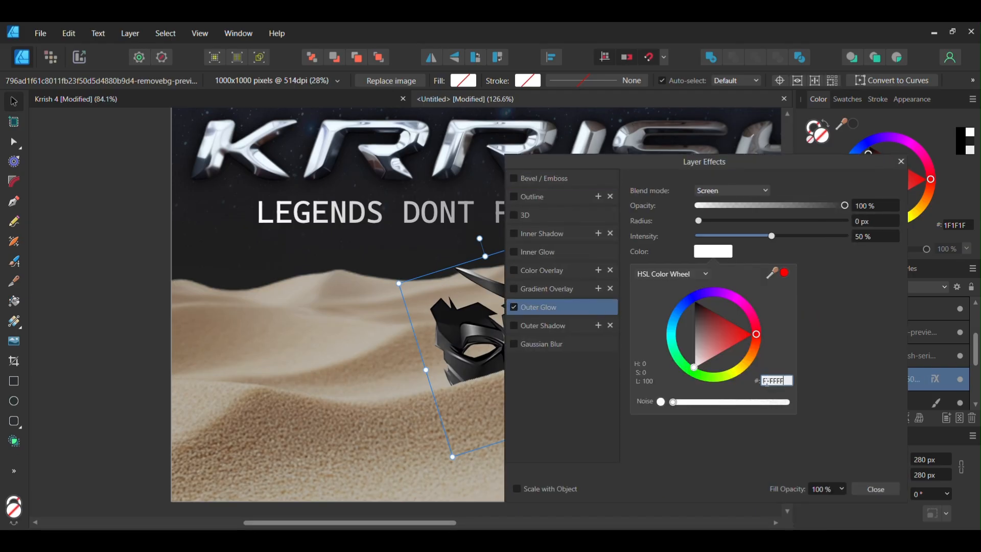
{"action": "left_click", "coordinate": [811, 258]}
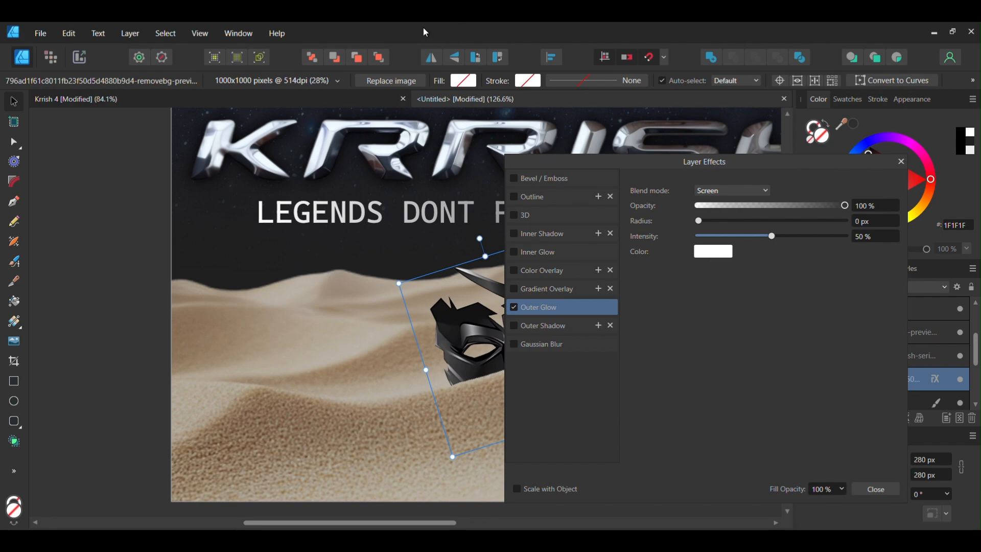
{"action": "left_click", "coordinate": [736, 193]}
{"action": "left_click", "coordinate": [717, 252]}
{"action": "left_click", "coordinate": [715, 251]}
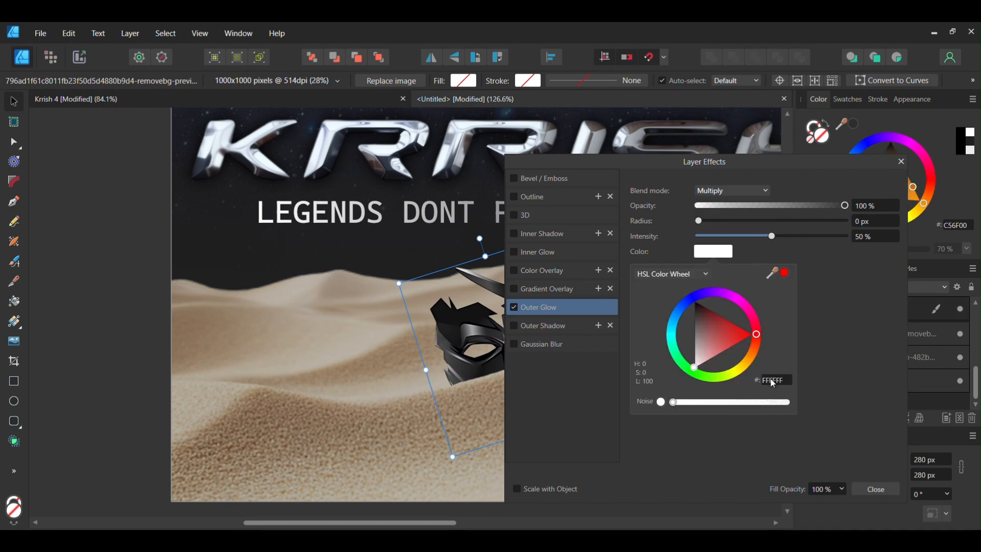
{"action": "left_click", "coordinate": [771, 381]}
{"action": "left_click", "coordinate": [840, 294]}
{"action": "left_click", "coordinate": [716, 254]}
{"action": "left_click", "coordinate": [778, 381]}
{"action": "key", "text": "Return"}
Set the glow's blend mode to Normal, radius to 100 px and opacity to 25%, then close the effects
{"action": "left_click", "coordinate": [732, 193]}
{"action": "left_click", "coordinate": [725, 205]}
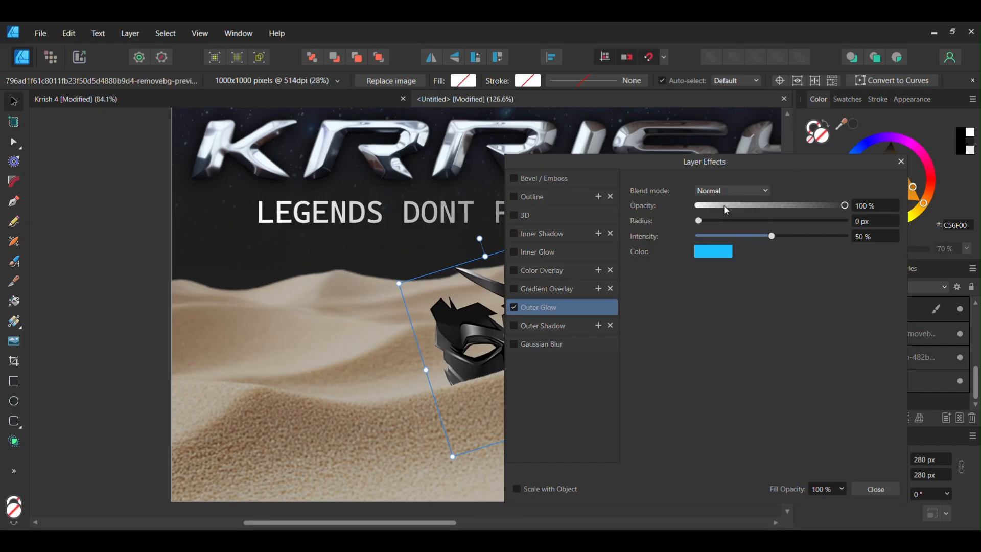
{"action": "mouse_move", "coordinate": [698, 221]}
{"action": "left_mouse_down"}
{"action": "mouse_move", "coordinate": [864, 218]}
{"action": "mouse_move", "coordinate": [710, 208]}
{"action": "left_mouse_up"}
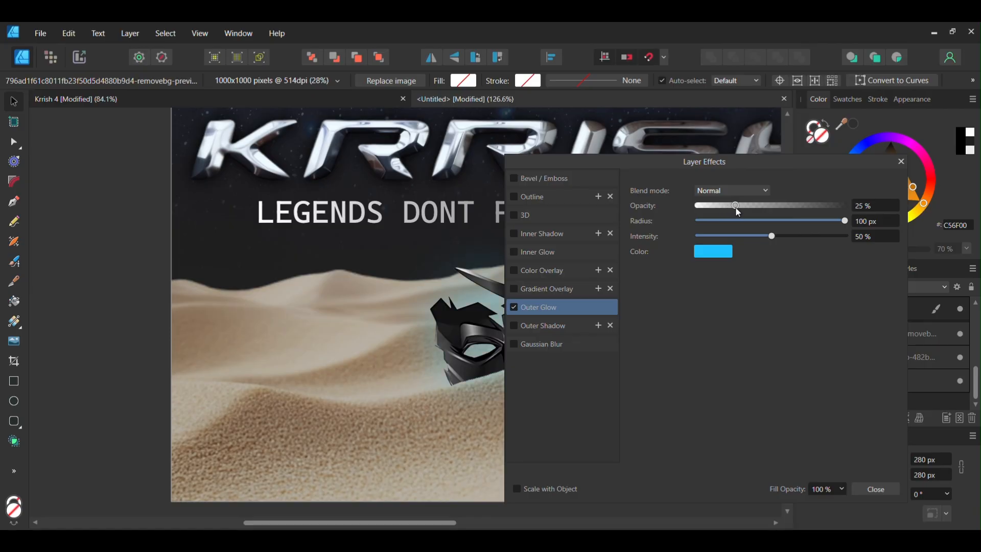
{"action": "left_click", "coordinate": [875, 489]}
Smudge the mask's lower edge into the sand with the Smudge brush
{"action": "scroll", "coordinate": [308, 302], "scroll_direction": "right", "scroll_amount": 3}
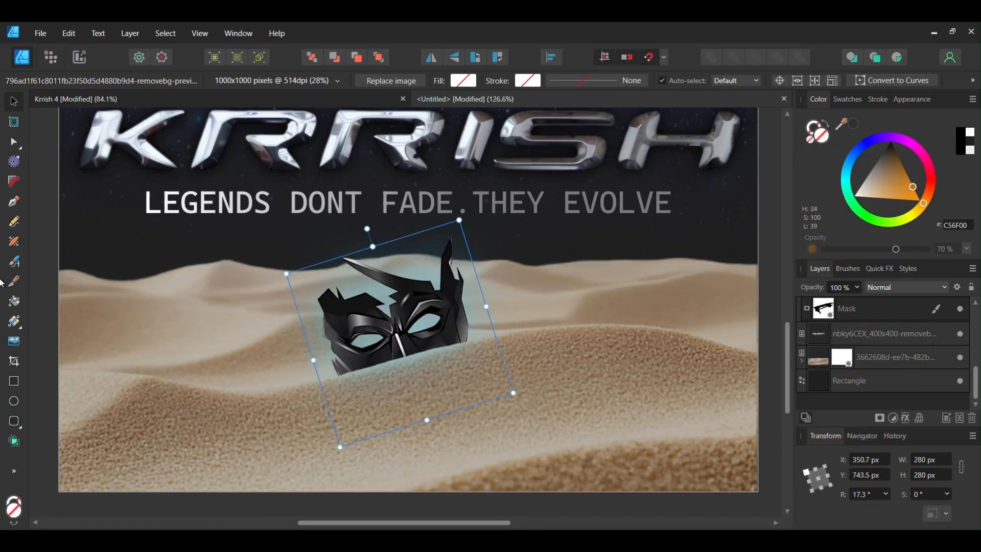
{"action": "left_click", "coordinate": [50, 57]}
{"action": "left_click", "coordinate": [14, 381]}
{"action": "scroll", "coordinate": [340, 364], "scroll_direction": "up", "scroll_amount": 2}
{"action": "left_click_drag", "start_coordinate": [342, 382], "coordinate": [347, 386]}
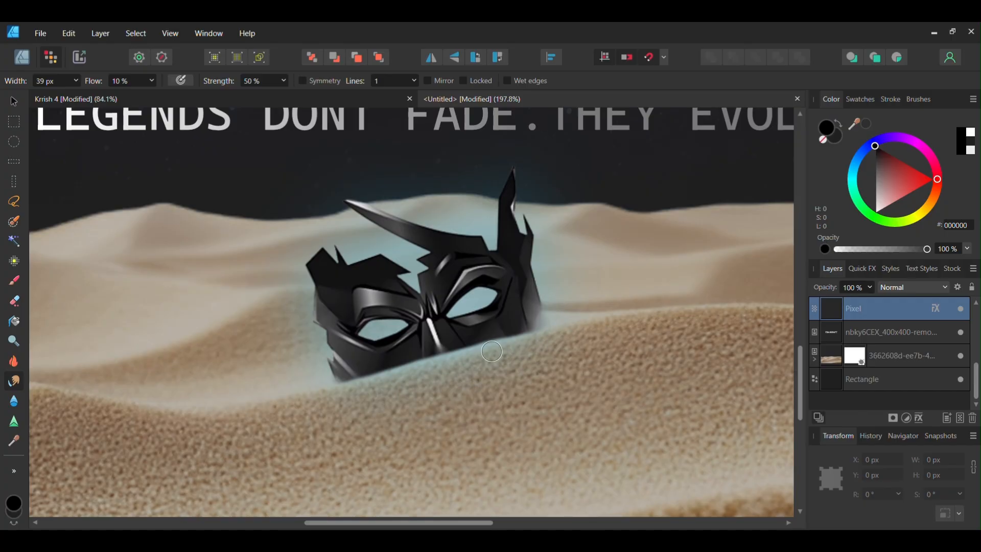
Soften the edge where the mask meets the sand with the Blur brush
{"action": "scroll", "coordinate": [541, 329], "scroll_direction": "up", "scroll_amount": 4}
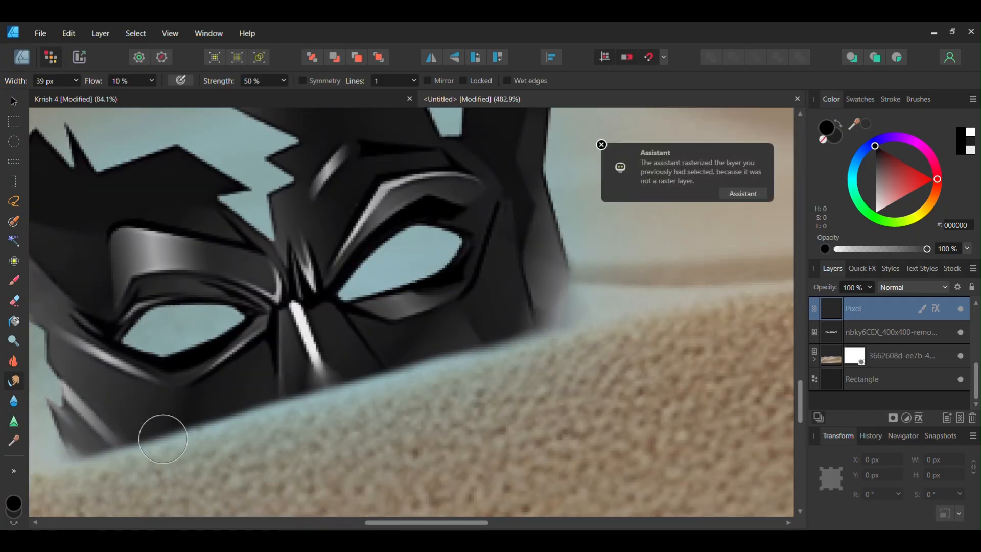
{"action": "left_click", "coordinate": [14, 401]}
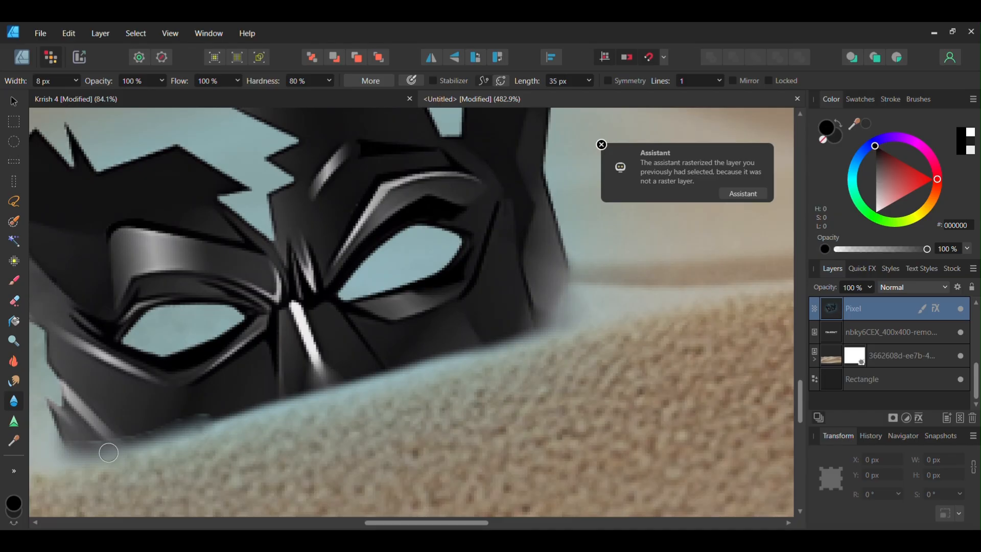
{"action": "left_click_drag", "start_coordinate": [353, 385], "coordinate": [564, 323]}
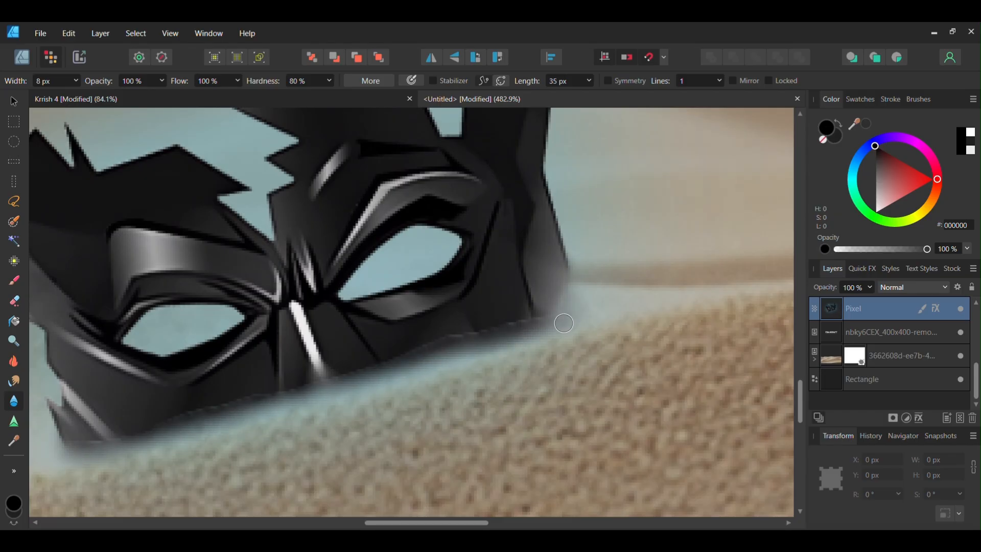
{"action": "scroll", "coordinate": [561, 290], "scroll_direction": "down", "scroll_amount": 6}
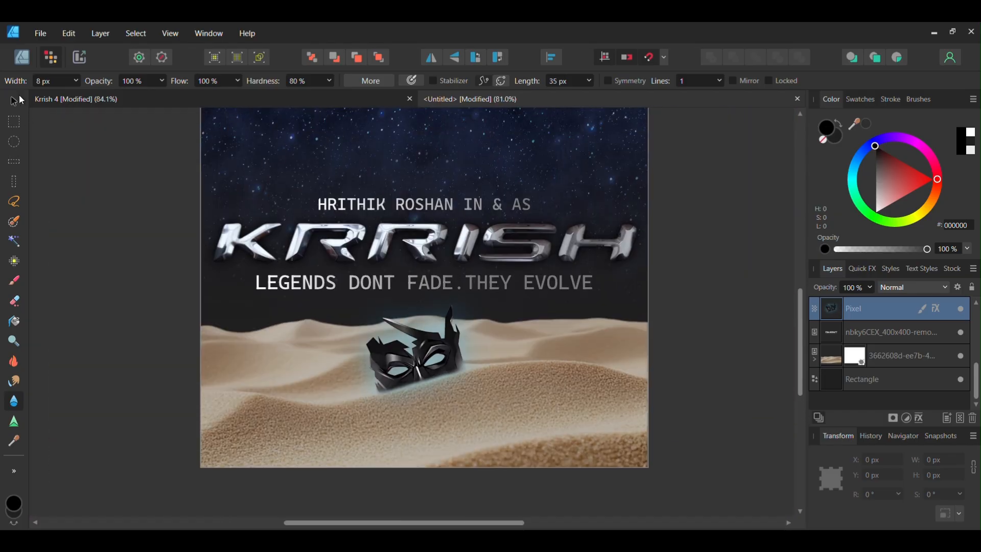
{"action": "left_click", "coordinate": [16, 100]}
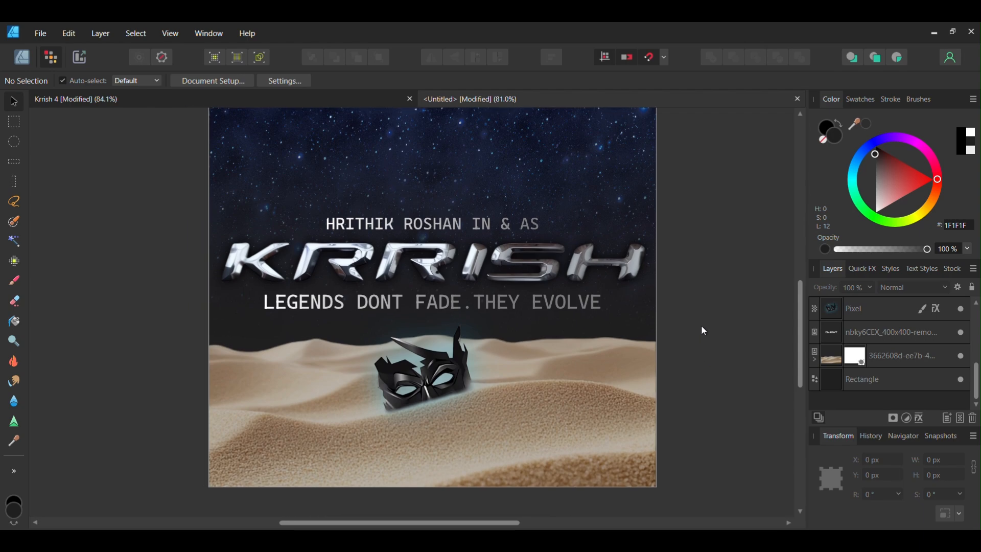
Bring the Krrish figure from the pasteboard onto the poster over the starry sky
{"action": "scroll", "coordinate": [720, 298], "scroll_direction": "down", "scroll_amount": 3}
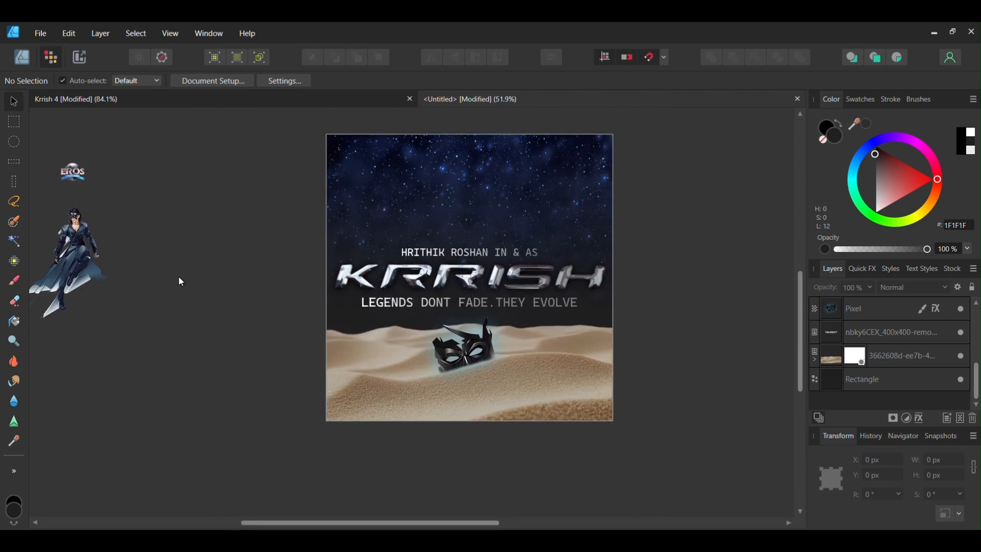
{"action": "left_click_drag", "start_coordinate": [69, 236], "coordinate": [468, 209]}
{"action": "scroll", "coordinate": [468, 207], "scroll_direction": "up", "scroll_amount": 2}
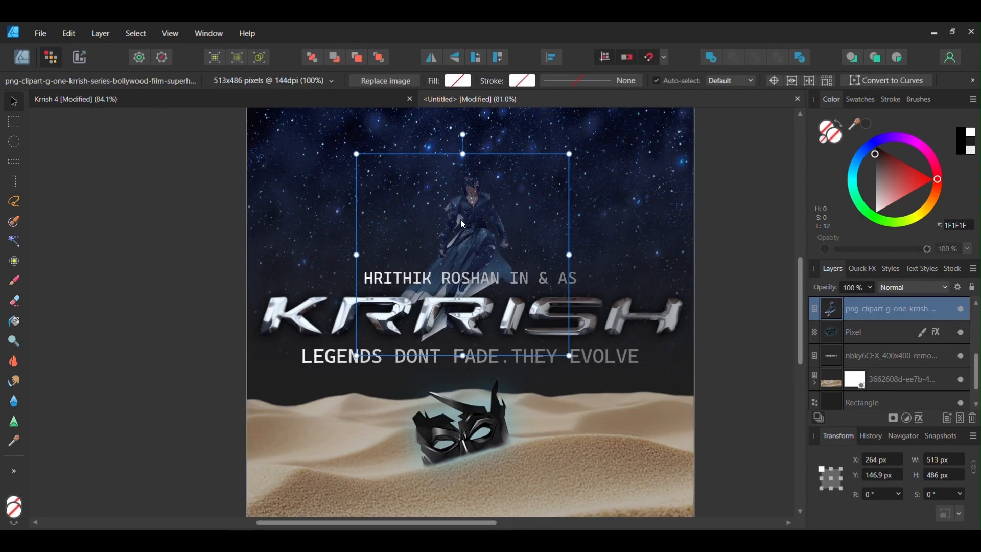
{"action": "scroll", "coordinate": [877, 339], "scroll_direction": "down", "scroll_amount": 1}
{"action": "scroll", "coordinate": [876, 365], "scroll_direction": "up", "scroll_amount": 1}
{"action": "mouse_move", "coordinate": [868, 354]}
{"action": "left_mouse_down"}
{"action": "mouse_move", "coordinate": [870, 297]}
{"action": "mouse_move", "coordinate": [874, 364]}
{"action": "left_mouse_up"}
{"action": "left_click_drag", "start_coordinate": [511, 240], "coordinate": [151, 333]}
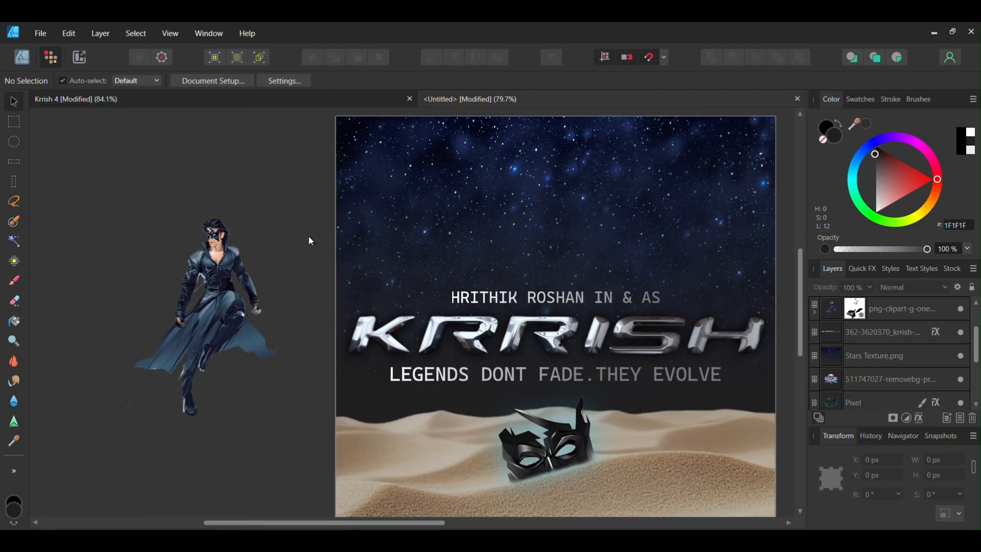
{"action": "left_click", "coordinate": [204, 305]}
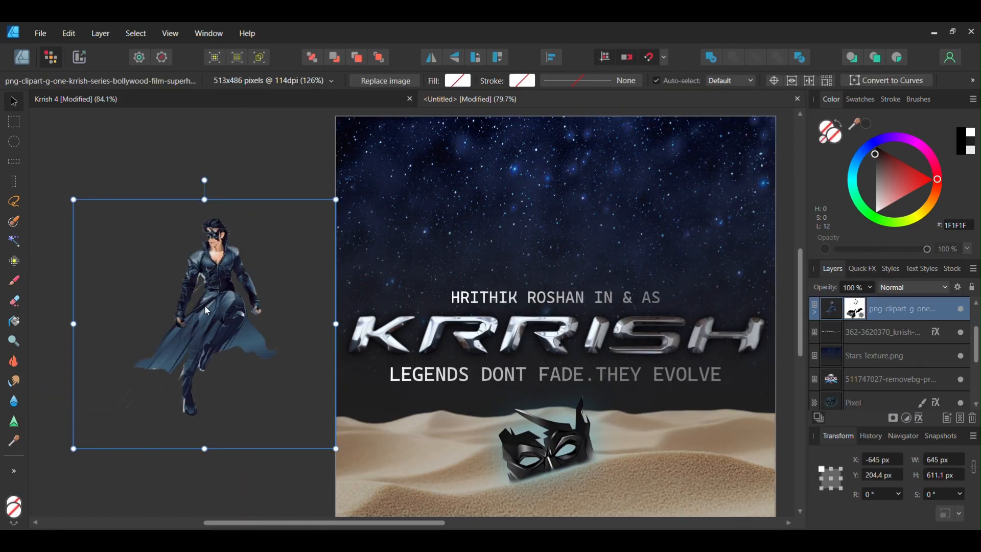
{"action": "left_click_drag", "start_coordinate": [205, 306], "coordinate": [518, 254]}
Add Color Overlay and Outer Glow effects to the Krrish figure
{"action": "left_click", "coordinate": [918, 419]}
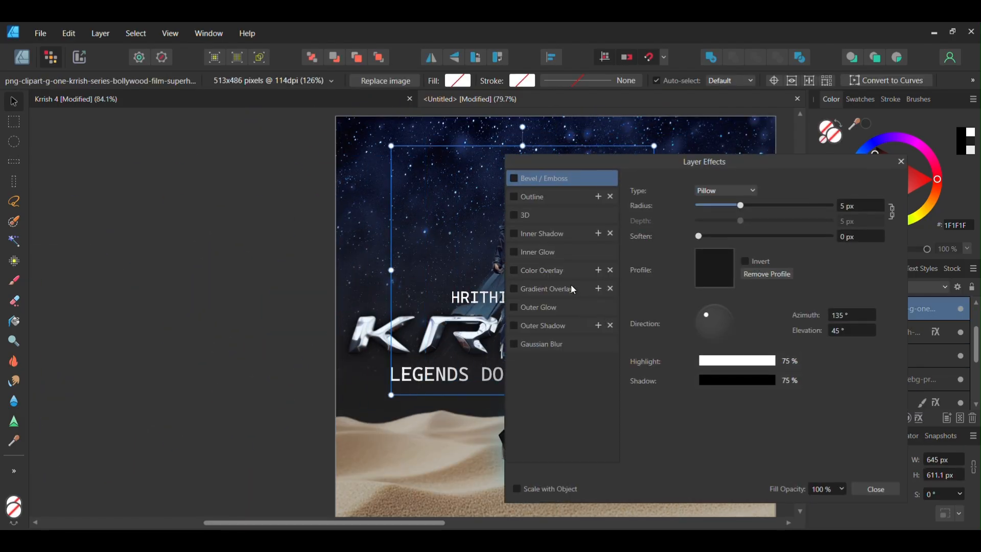
{"action": "left_click", "coordinate": [520, 276]}
{"action": "left_click", "coordinate": [515, 271]}
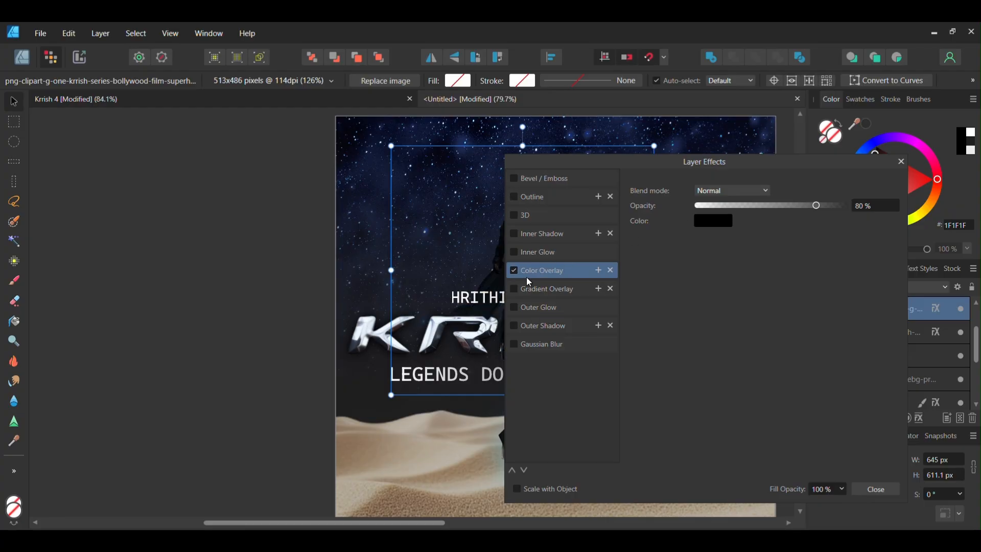
{"action": "left_click", "coordinate": [514, 308]}
{"action": "left_click", "coordinate": [901, 162]}
Scale the Krrish figure up so it spans the whole poster, about 1080 px wide
{"action": "left_click_drag", "start_coordinate": [559, 235], "coordinate": [523, 225]}
{"action": "left_click_drag", "start_coordinate": [523, 215], "coordinate": [474, 218]}
{"action": "scroll", "coordinate": [483, 242], "scroll_direction": "down", "scroll_amount": 1}
{"action": "left_click_drag", "start_coordinate": [558, 375], "coordinate": [694, 434]}
{"action": "scroll", "coordinate": [624, 362], "scroll_direction": "up", "scroll_amount": 3}
{"action": "scroll", "coordinate": [601, 222], "scroll_direction": "down", "scroll_amount": 3}
{"action": "left_click_drag", "start_coordinate": [601, 222], "coordinate": [548, 275]}
{"action": "mouse_move", "coordinate": [549, 264]}
{"action": "left_mouse_down"}
{"action": "mouse_move", "coordinate": [548, 276]}
{"action": "mouse_move", "coordinate": [548, 268]}
{"action": "left_mouse_up"}
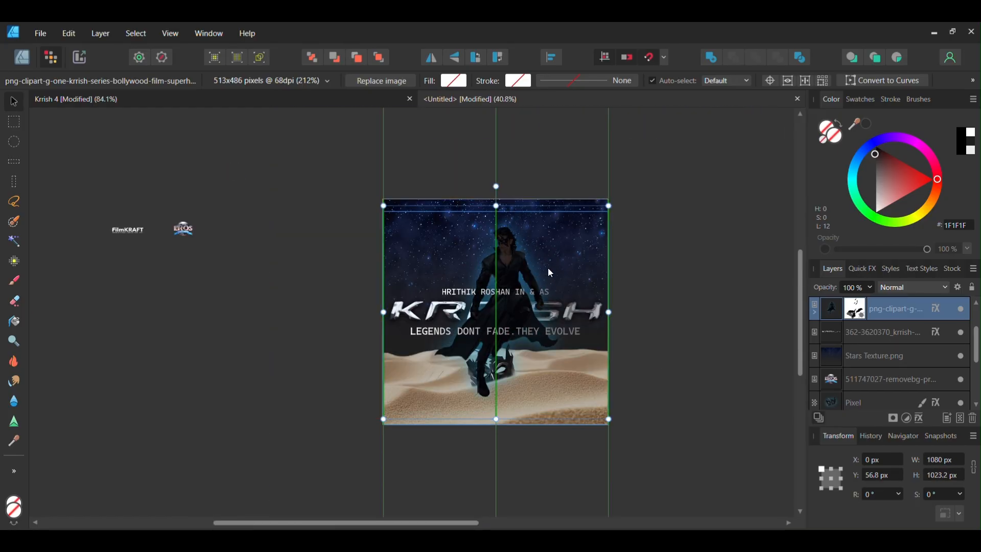
{"action": "left_click", "coordinate": [642, 253]}
{"action": "scroll", "coordinate": [577, 266], "scroll_direction": "up", "scroll_amount": 2}
Send the figure layer backward, behind the logo and below the sand dunes layer
{"action": "left_click", "coordinate": [478, 287]}
{"action": "key", "text": "ctrl+["}
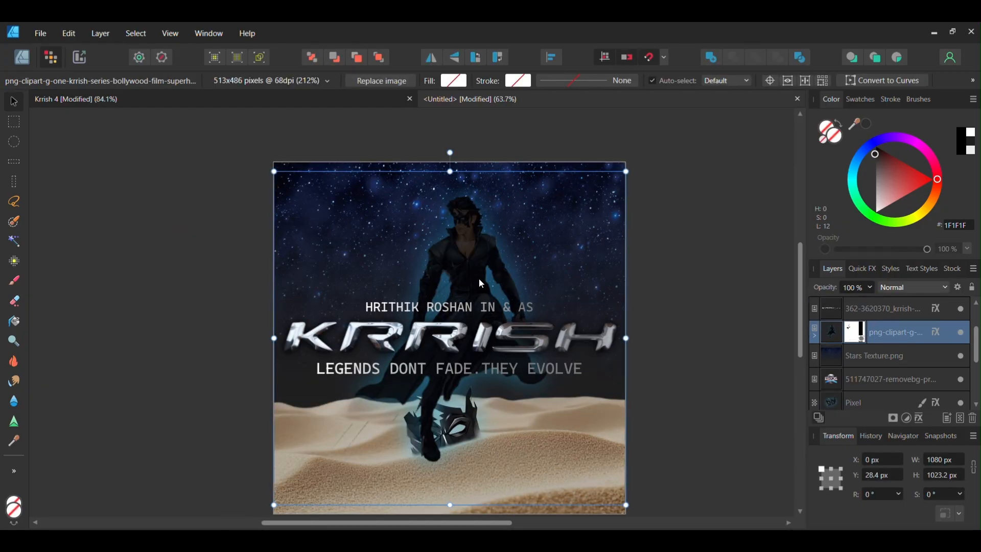
{"action": "scroll", "coordinate": [874, 342], "scroll_direction": "down", "scroll_amount": 3}
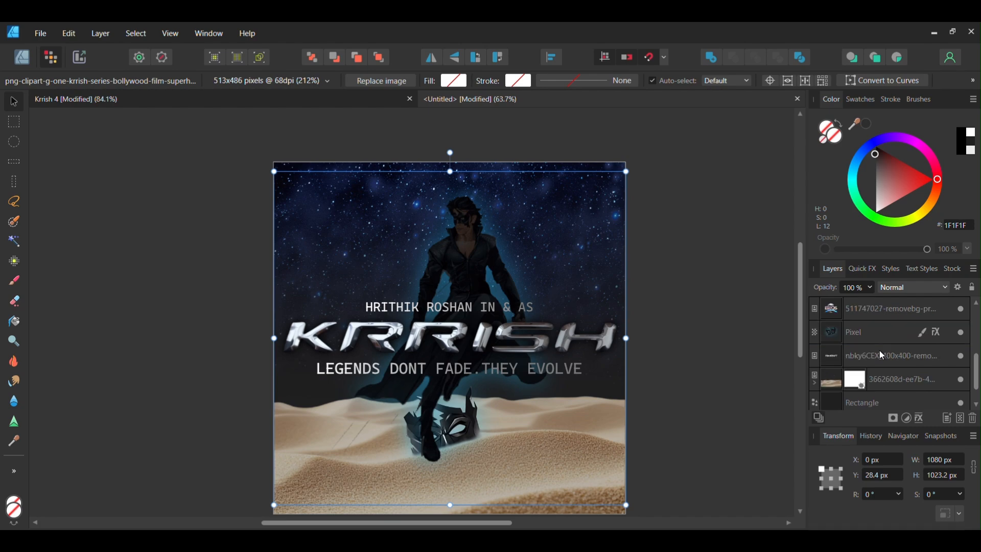
{"action": "left_click", "coordinate": [894, 381]}
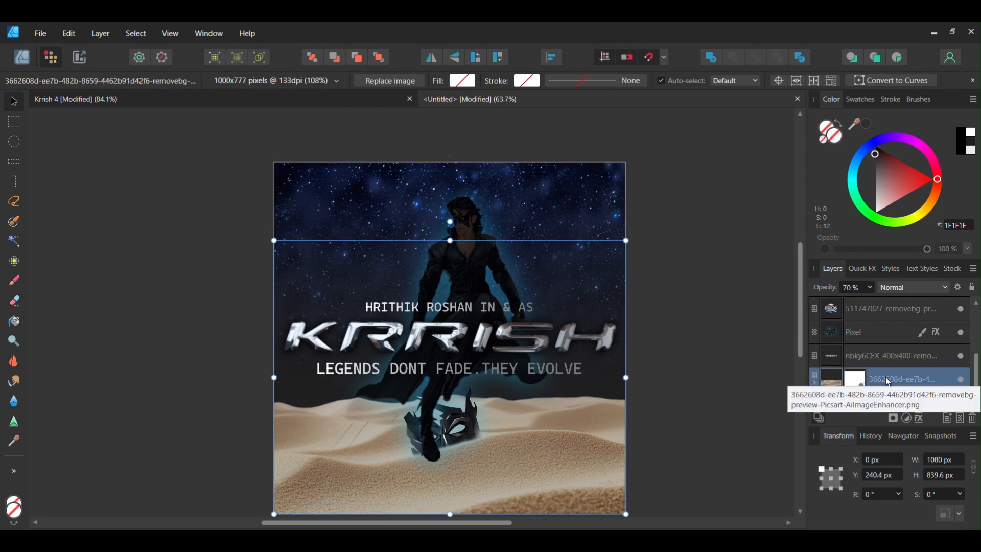
{"action": "scroll", "coordinate": [876, 327], "scroll_direction": "up", "scroll_amount": 3}
{"action": "left_click_drag", "start_coordinate": [877, 326], "coordinate": [873, 372]}
{"action": "left_click", "coordinate": [868, 380]}
{"action": "scroll", "coordinate": [869, 356], "scroll_direction": "up", "scroll_amount": 2}
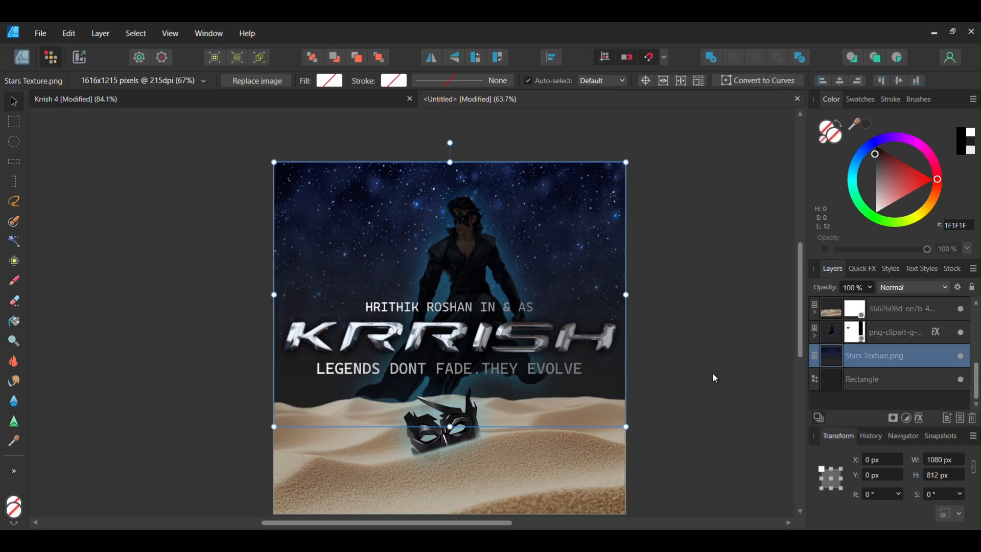
{"action": "left_click", "coordinate": [706, 373]}
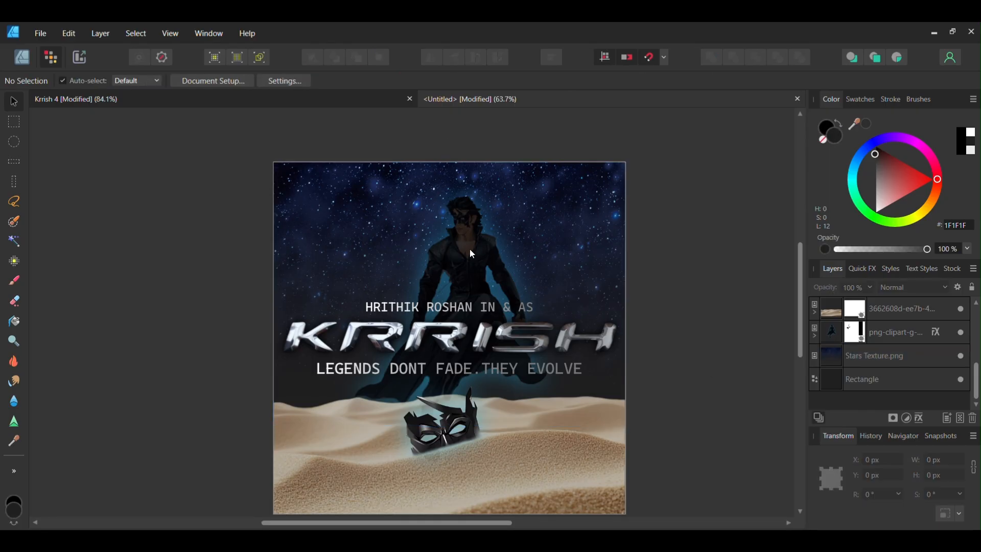
Nudge the Krrish figure upward on the poster
{"action": "left_click", "coordinate": [471, 249]}
{"action": "scroll", "coordinate": [468, 223], "scroll_direction": "down", "scroll_amount": 1}
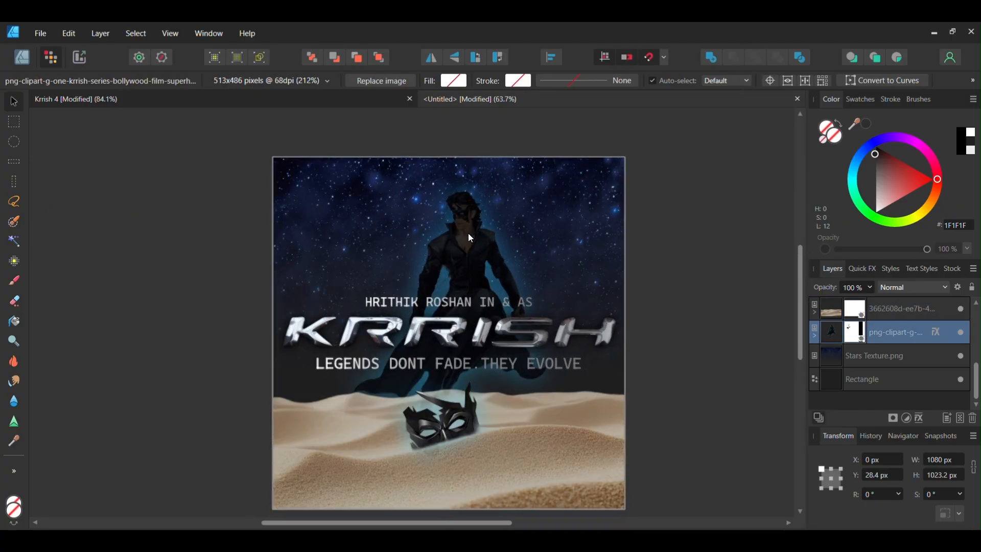
{"action": "key", "text": "shift+Up"}
{"action": "key", "text": "shift+Up"}
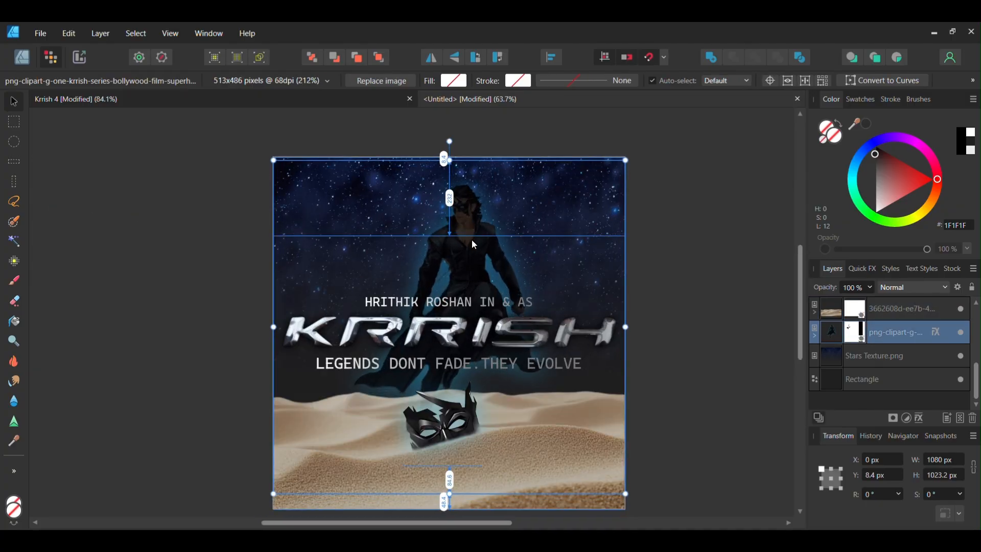
{"action": "key", "text": "Up"}
{"action": "key", "text": "Up"}
{"action": "key", "text": "Up"}
{"action": "key", "text": "Up"}
{"action": "key", "text": "Up"}
{"action": "key", "text": "Up"}
{"action": "key", "text": "Up"}
{"action": "key", "text": "Up"}
{"action": "key", "text": "Up"}
{"action": "key", "text": "Up"}
{"action": "key", "text": "Up"}
{"action": "key", "text": "Up"}
{"action": "left_click", "coordinate": [684, 262]}
{"action": "left_click", "coordinate": [470, 242]}
{"action": "left_click", "coordinate": [464, 211]}
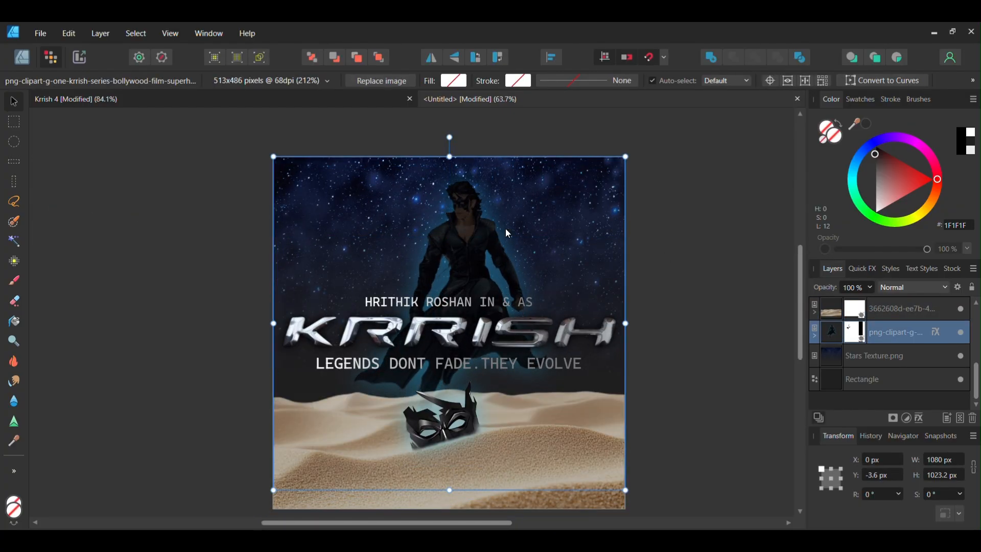
Apply a 5.1 px Gaussian Blur to both the EROS and FilmKRAFT logos
{"action": "left_click", "coordinate": [383, 265]}
{"action": "scroll", "coordinate": [383, 267], "scroll_direction": "down", "scroll_amount": 2}
{"action": "left_click", "coordinate": [102, 264]}
{"action": "left_click", "coordinate": [162, 270]}
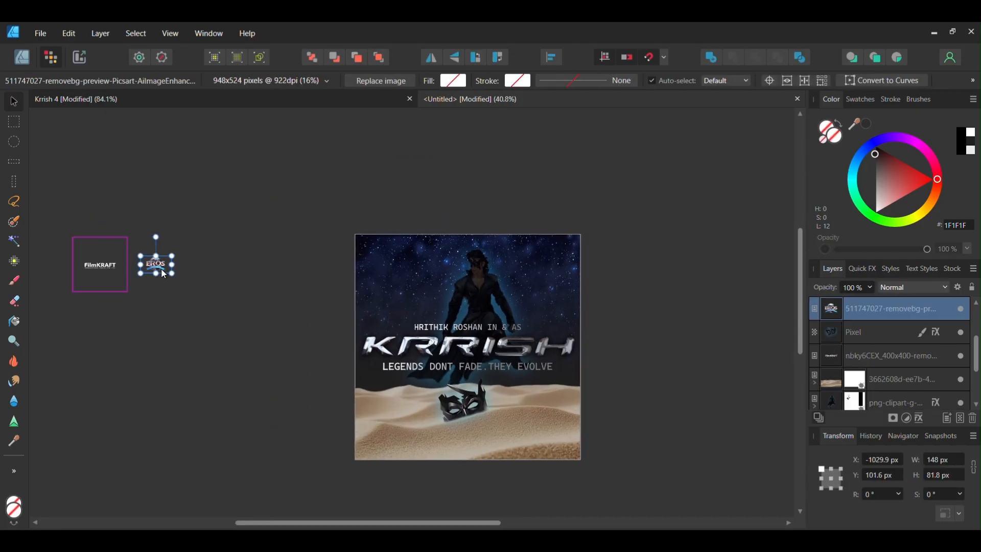
{"action": "left_click", "coordinate": [114, 274], "text": "shift"}
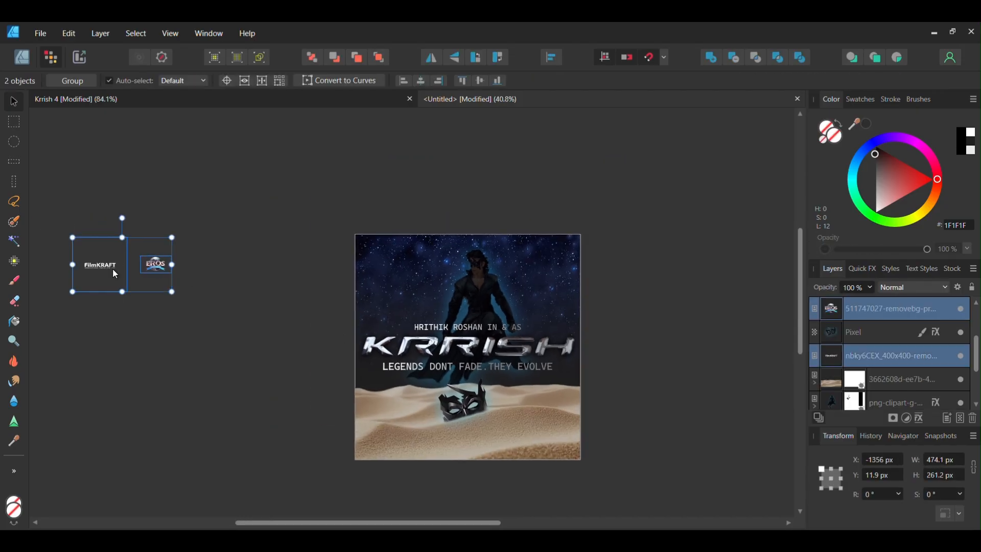
{"action": "left_click", "coordinate": [919, 419]}
{"action": "left_click_drag", "start_coordinate": [699, 191], "coordinate": [717, 195]}
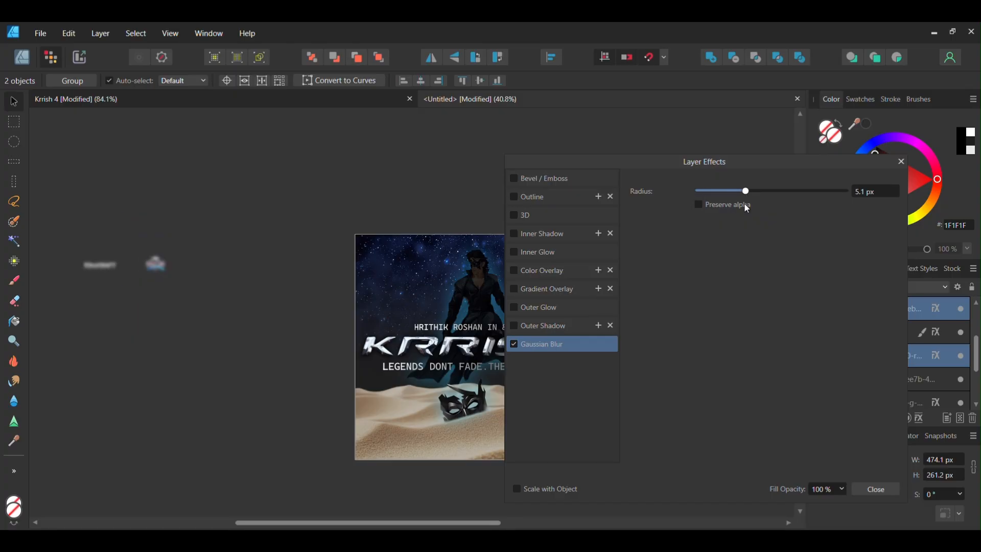
{"action": "left_click", "coordinate": [876, 489]}
Place the EROS logo in the poster's top-left corner and the FilmKRAFT logo in the top-right corner
{"action": "left_click", "coordinate": [161, 273]}
{"action": "left_click_drag", "start_coordinate": [160, 273], "coordinate": [500, 231]}
{"action": "left_click_drag", "start_coordinate": [76, 265], "coordinate": [571, 268]}
{"action": "left_click", "coordinate": [675, 244]}
{"action": "left_click", "coordinate": [556, 271]}
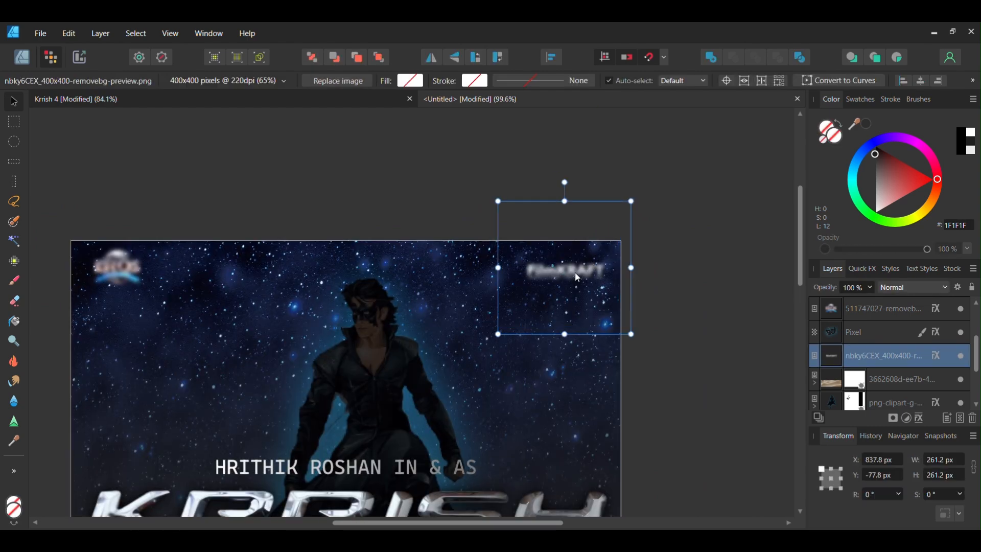
{"action": "key", "text": "Escape"}
Duplicate the credit line to the top, set it to 14 pt and change it to "AN EROS INTERNATIONAL FILM"
{"action": "scroll", "coordinate": [566, 259], "scroll_direction": "up", "scroll_amount": 1}
{"action": "left_click_drag", "start_coordinate": [429, 426], "coordinate": [429, 265]}
{"action": "left_click", "coordinate": [251, 80]}
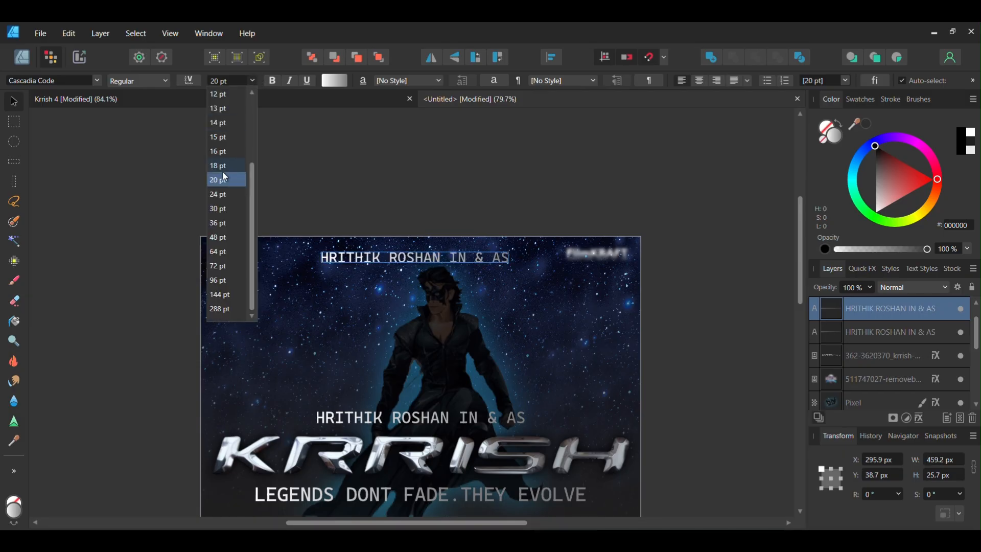
{"action": "left_click", "coordinate": [220, 185]}
{"action": "scroll", "coordinate": [435, 256], "scroll_direction": "up", "scroll_amount": 1}
{"action": "triple_click", "coordinate": [432, 259]}
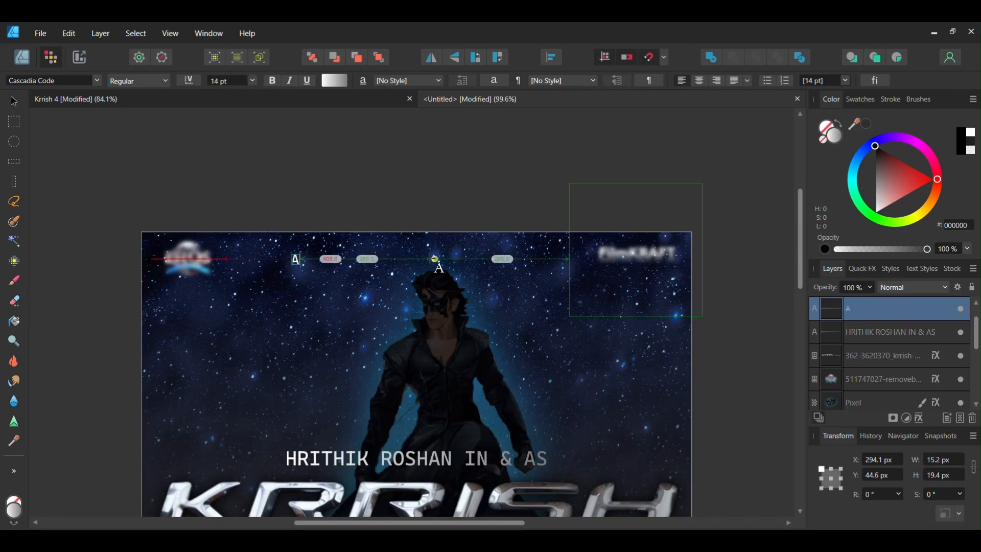
{"action": "type", "text": "AN EROS IN"}
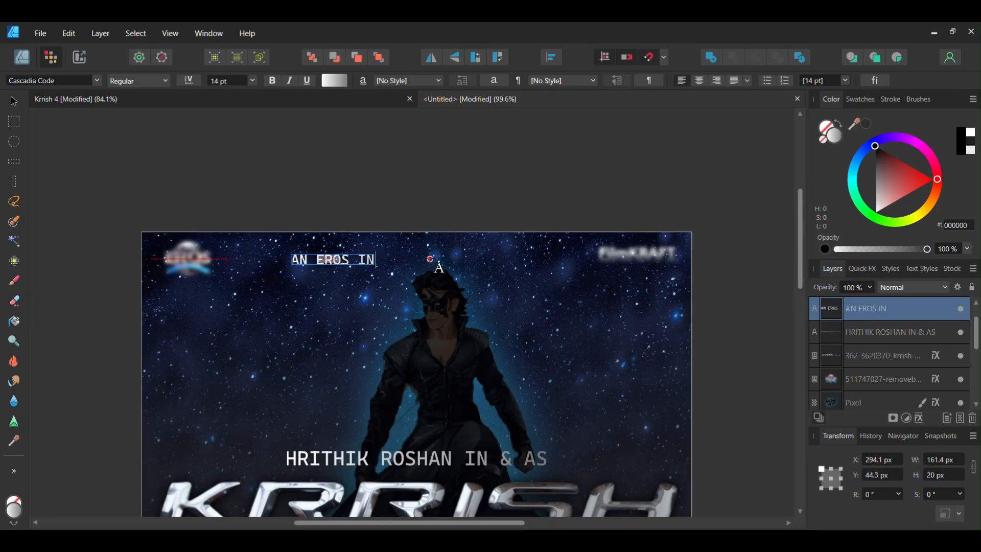
{"action": "type", "text": "TERNATIONAL FILM"}
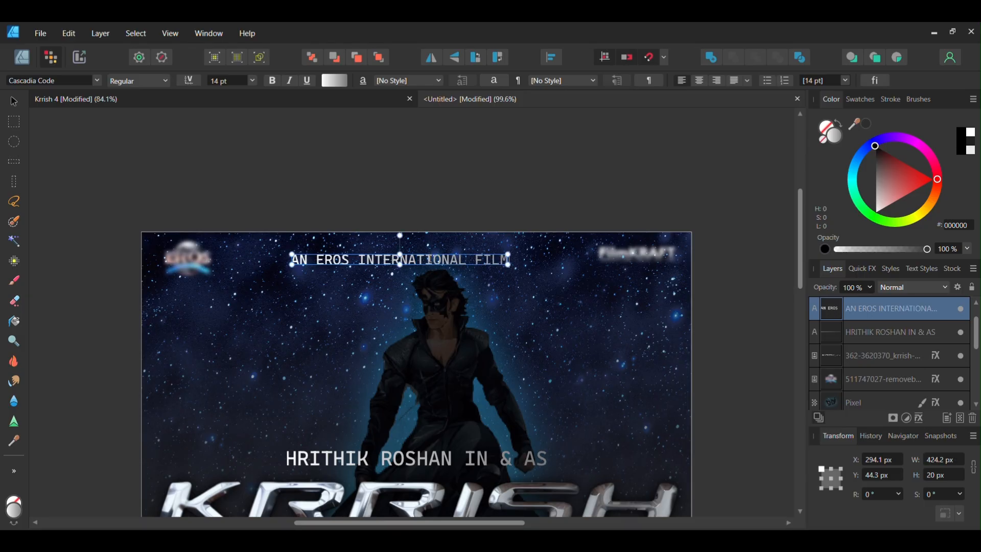
Duplicate that line just below and change it to "FILMKRAFT PRODUCTION"
{"action": "left_click_drag", "start_coordinate": [450, 254], "coordinate": [458, 262]}
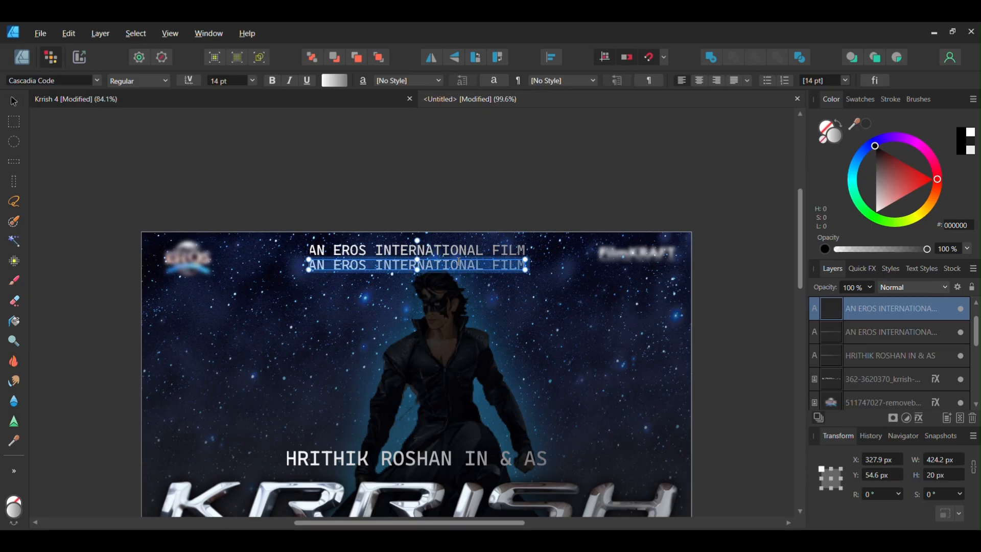
{"action": "type", "text": "FILM"}
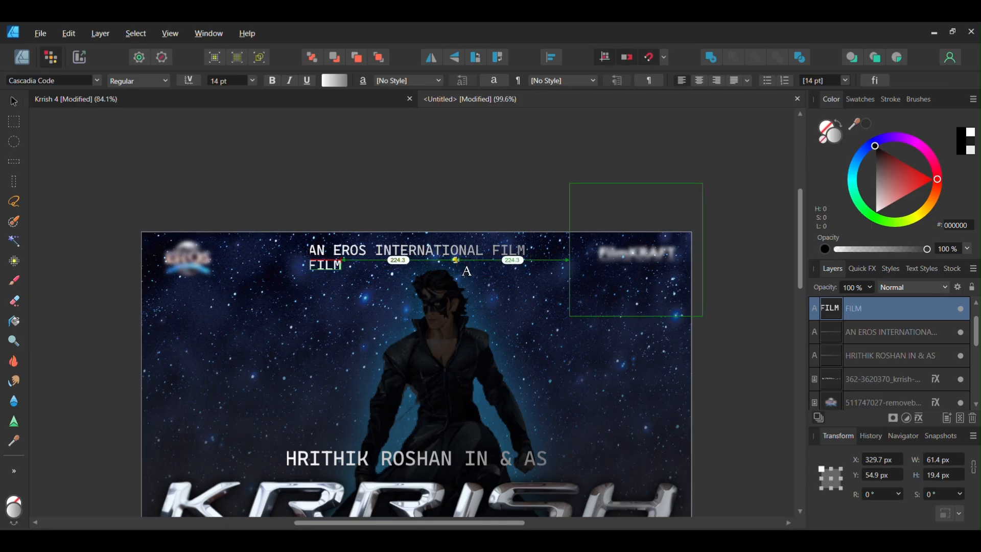
{"action": "type", "text": "KRAFT PRODUCTION"}
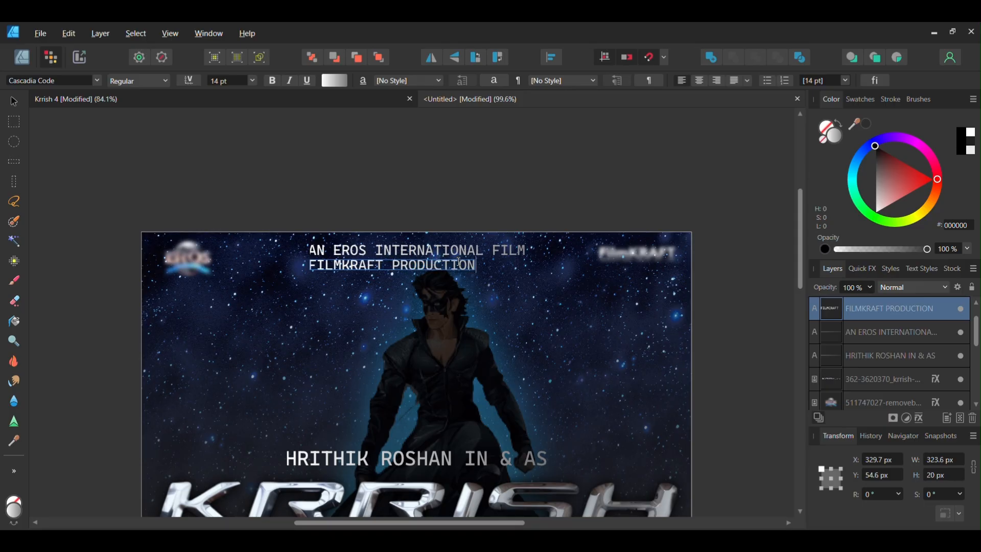
Center the FILMKRAFT PRODUCTION line under the EROS credit line
{"action": "left_click_drag", "start_coordinate": [406, 269], "coordinate": [464, 269]}
{"action": "left_click", "coordinate": [460, 251], "text": "shift"}
{"action": "left_click", "coordinate": [508, 197]}
Enlarge the FilmKRAFT logo slightly to about 294 px
{"action": "scroll", "coordinate": [508, 197], "scroll_direction": "down", "scroll_amount": 1}
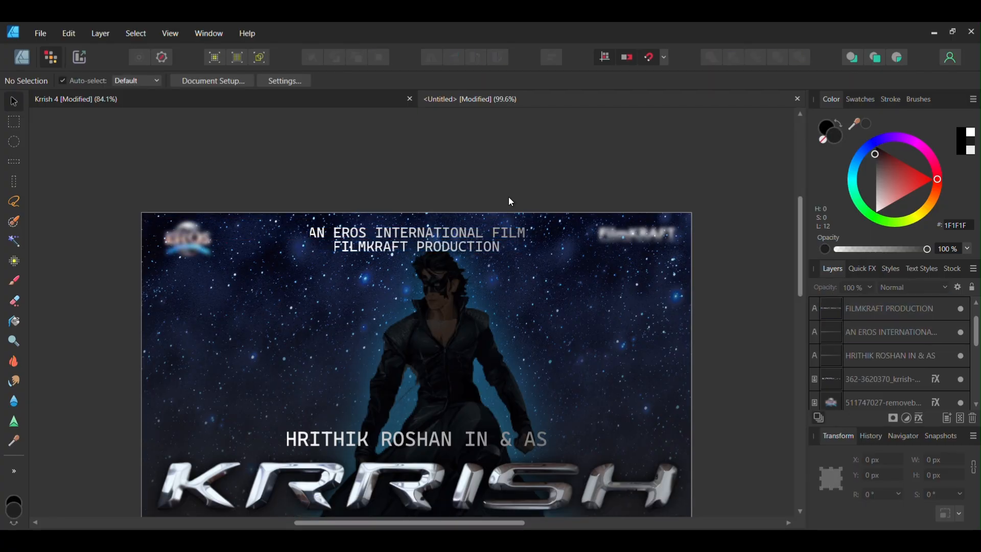
{"action": "scroll", "coordinate": [523, 170], "scroll_direction": "down", "scroll_amount": 1}
{"action": "left_click", "coordinate": [603, 227]}
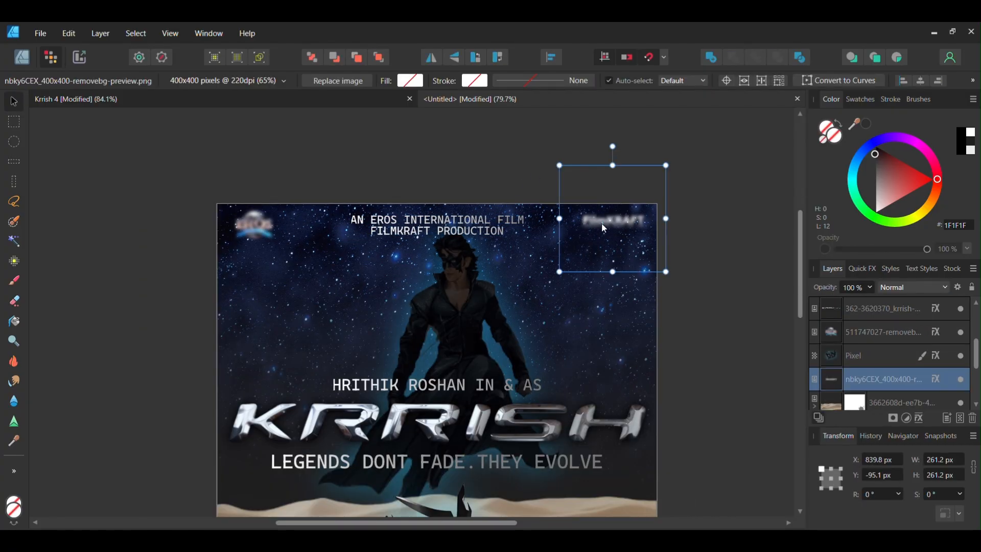
{"action": "scroll", "coordinate": [602, 225], "scroll_direction": "up", "scroll_amount": 3}
{"action": "mouse_move", "coordinate": [529, 301]}
{"action": "left_mouse_down"}
{"action": "mouse_move", "coordinate": [510, 322]}
{"action": "mouse_move", "coordinate": [519, 312]}
{"action": "left_mouse_up"}
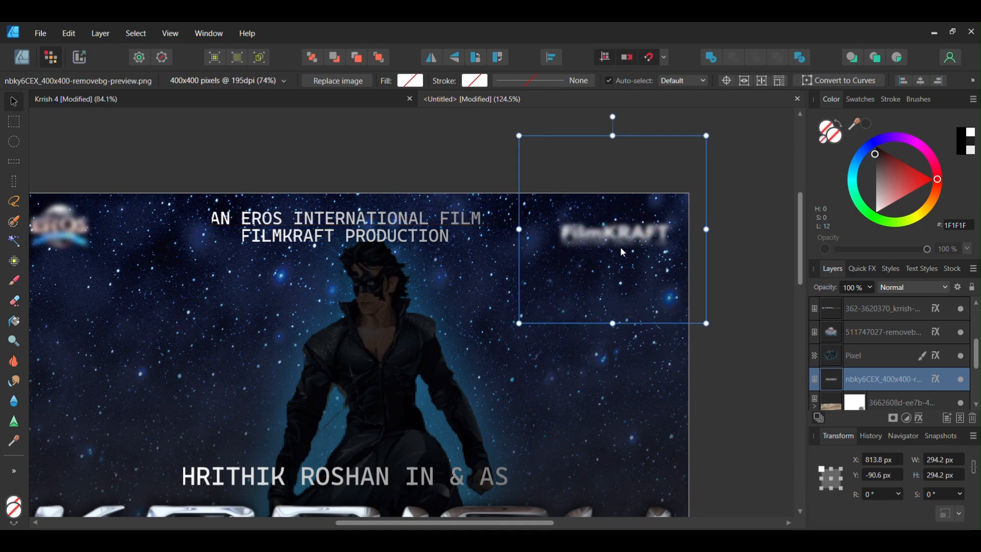
Resize and reposition the EROS logo in the top-left corner, about 172 px wide
{"action": "left_click", "coordinate": [72, 225]}
{"action": "scroll", "coordinate": [167, 252], "scroll_direction": "left", "scroll_amount": 2}
{"action": "left_click_drag", "start_coordinate": [167, 252], "coordinate": [183, 259]}
{"action": "mouse_move", "coordinate": [152, 241]}
{"action": "left_mouse_down"}
{"action": "mouse_move", "coordinate": [150, 232]}
{"action": "mouse_move", "coordinate": [141, 241]}
{"action": "left_mouse_up"}
{"action": "left_click", "coordinate": [289, 153]}
{"action": "scroll", "coordinate": [289, 153], "scroll_direction": "down", "scroll_amount": 3}
{"action": "left_click_drag", "start_coordinate": [289, 153], "coordinate": [259, 163]}
{"action": "left_click", "coordinate": [145, 203]}
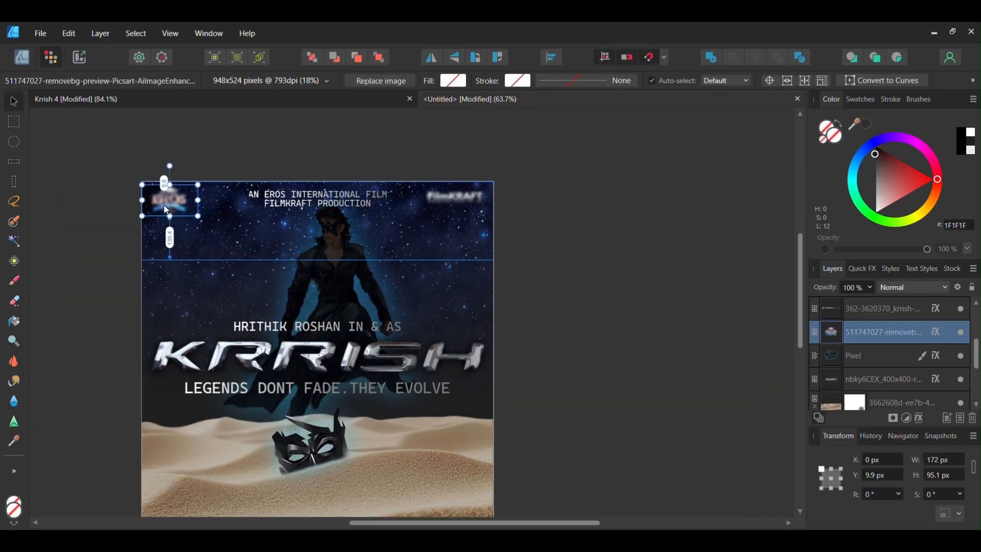
{"action": "left_click", "coordinate": [86, 192]}
{"action": "left_click_drag", "start_coordinate": [488, 230], "coordinate": [494, 229]}
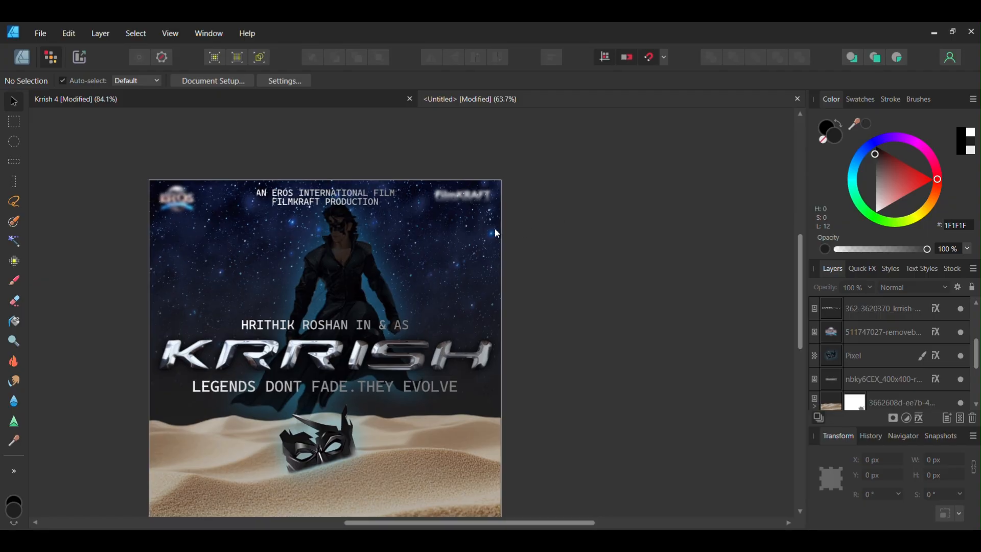
Nudge the FILMKRAFT PRODUCTION line slightly downward below the EROS credit
{"action": "scroll", "coordinate": [484, 320], "scroll_direction": "down", "scroll_amount": 1}
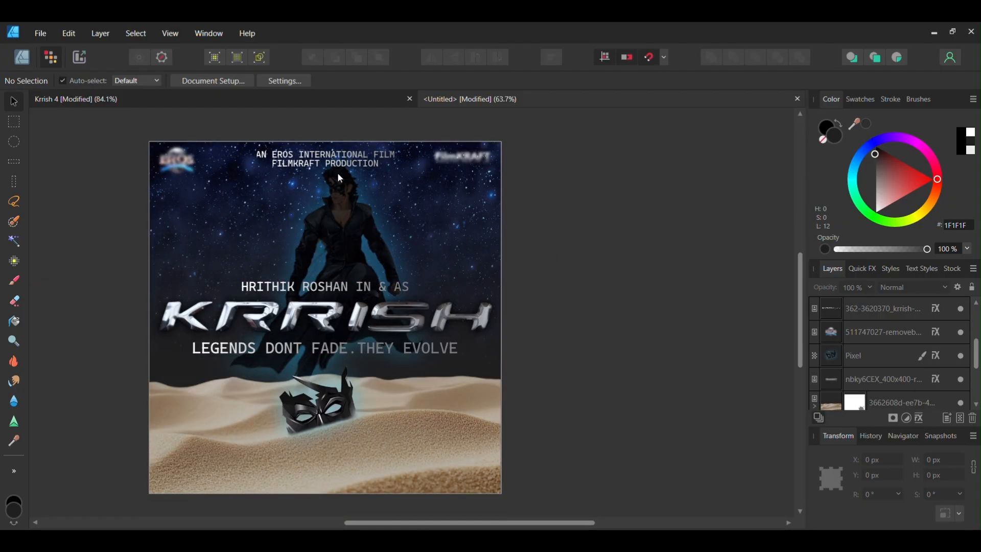
{"action": "scroll", "coordinate": [332, 187], "scroll_direction": "up", "scroll_amount": 5}
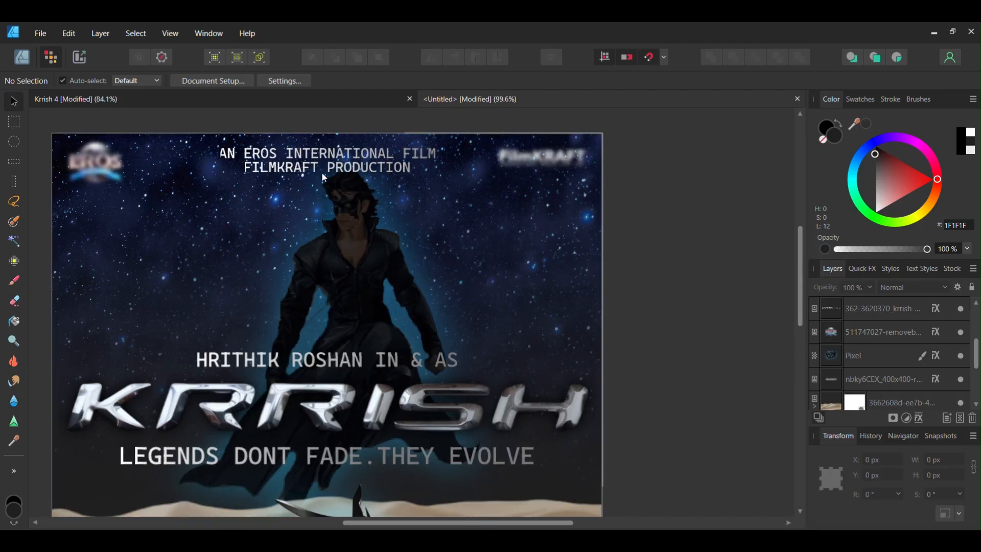
{"action": "left_click", "coordinate": [342, 170]}
{"action": "key", "text": "Down"}
{"action": "key", "text": "Down"}
{"action": "key", "text": "Down"}
{"action": "key", "text": "Down"}
{"action": "key", "text": "Down"}
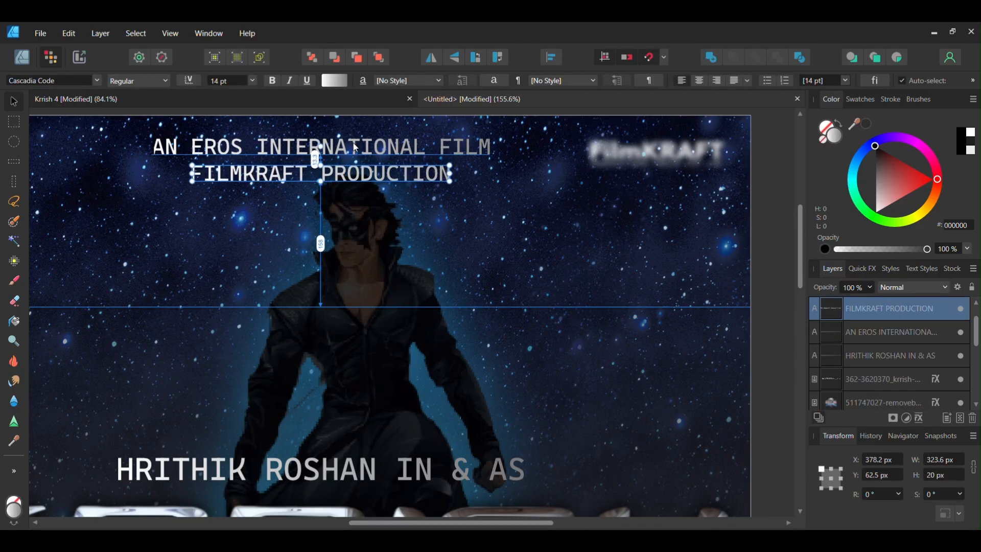
{"action": "left_click", "coordinate": [353, 149], "text": "shift"}
{"action": "left_click_drag", "start_coordinate": [362, 180], "coordinate": [393, 179]}
{"action": "scroll", "coordinate": [512, 214], "scroll_direction": "down", "scroll_amount": 2}
{"action": "left_click", "coordinate": [554, 155]}
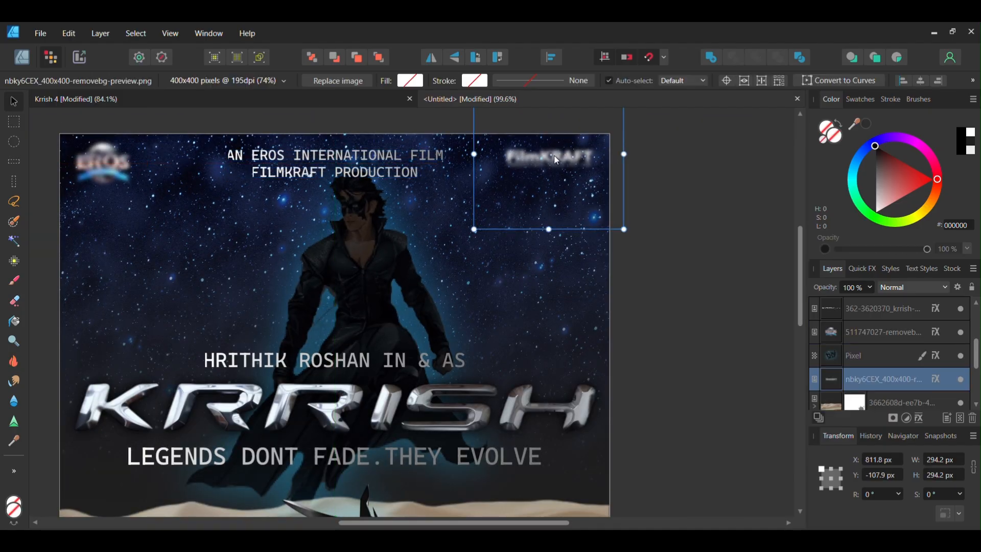
{"action": "left_click", "coordinate": [371, 249]}
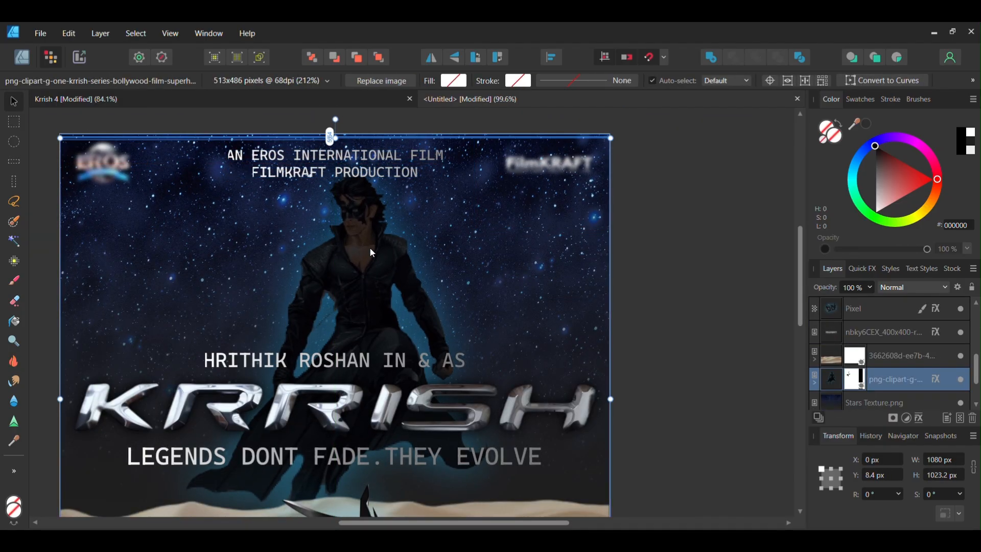
{"action": "left_click", "coordinate": [666, 234]}
{"action": "scroll", "coordinate": [677, 312], "scroll_direction": "down", "scroll_amount": 3}
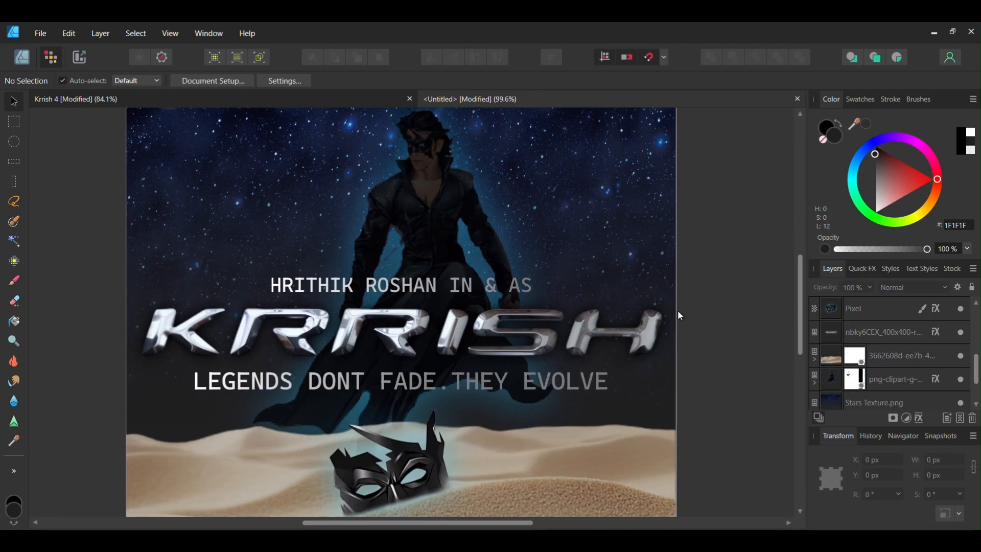
{"action": "scroll", "coordinate": [660, 310], "scroll_direction": "down", "scroll_amount": 2}
{"action": "scroll", "coordinate": [432, 261], "scroll_direction": "down", "scroll_amount": 1}
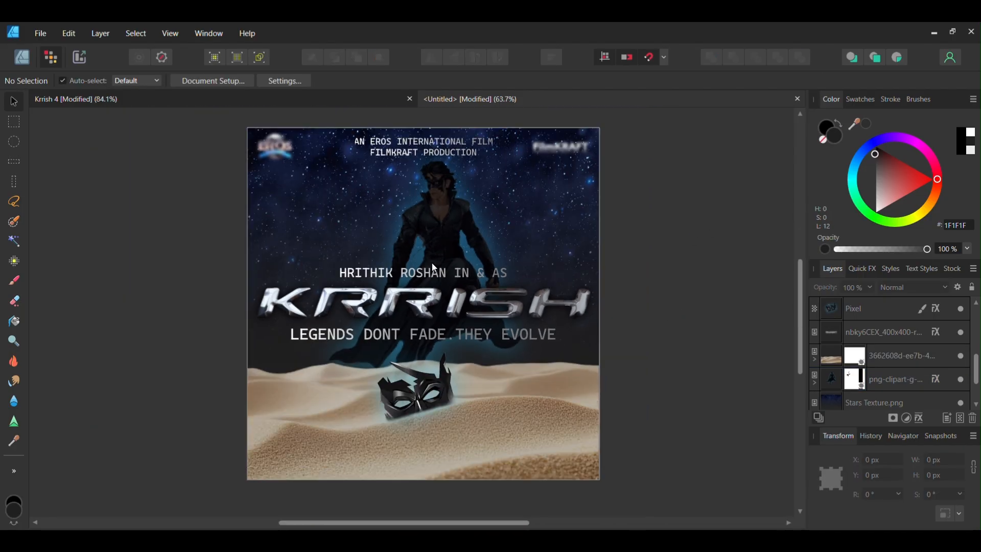
Duplicate the FILMKRAFT PRODUCTION line to the poster's bottom-left corner and make its text white
{"action": "left_click", "coordinate": [417, 153]}
{"action": "left_click", "coordinate": [396, 278]}
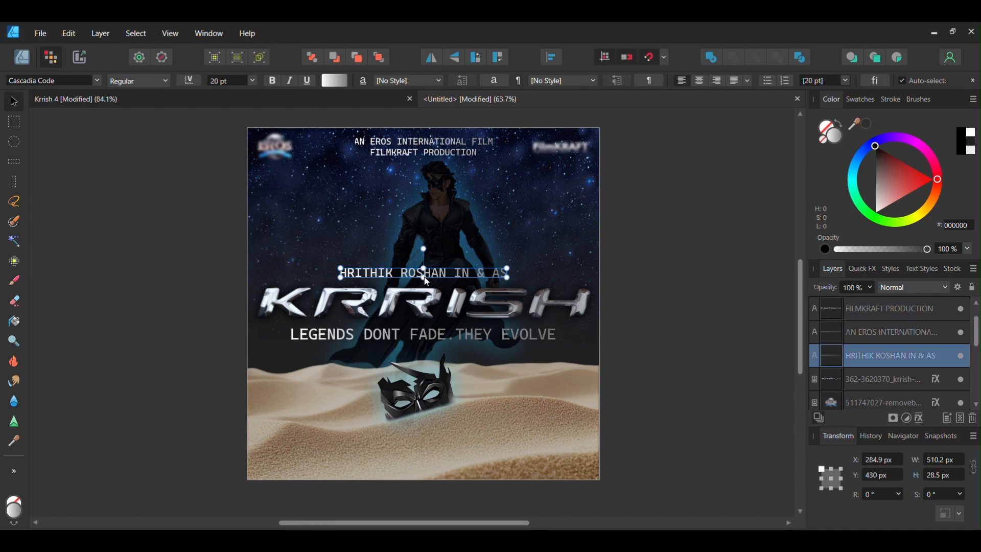
{"action": "left_click_drag", "start_coordinate": [413, 153], "coordinate": [271, 441]}
{"action": "scroll", "coordinate": [327, 454], "scroll_direction": "up", "scroll_amount": 2}
{"action": "left_click", "coordinate": [330, 81]}
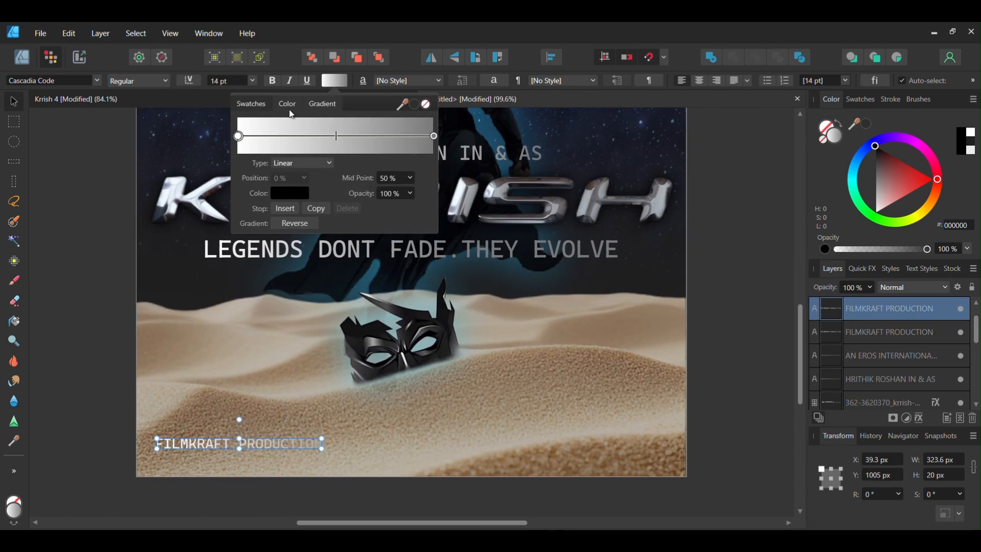
{"action": "left_click", "coordinate": [289, 106]}
{"action": "left_click_drag", "start_coordinate": [322, 211], "coordinate": [313, 227]}
{"action": "left_click", "coordinate": [704, 256]}
{"action": "scroll", "coordinate": [705, 256], "scroll_direction": "down", "scroll_amount": 3}
{"action": "left_click_drag", "start_coordinate": [609, 311], "coordinate": [501, 334]}
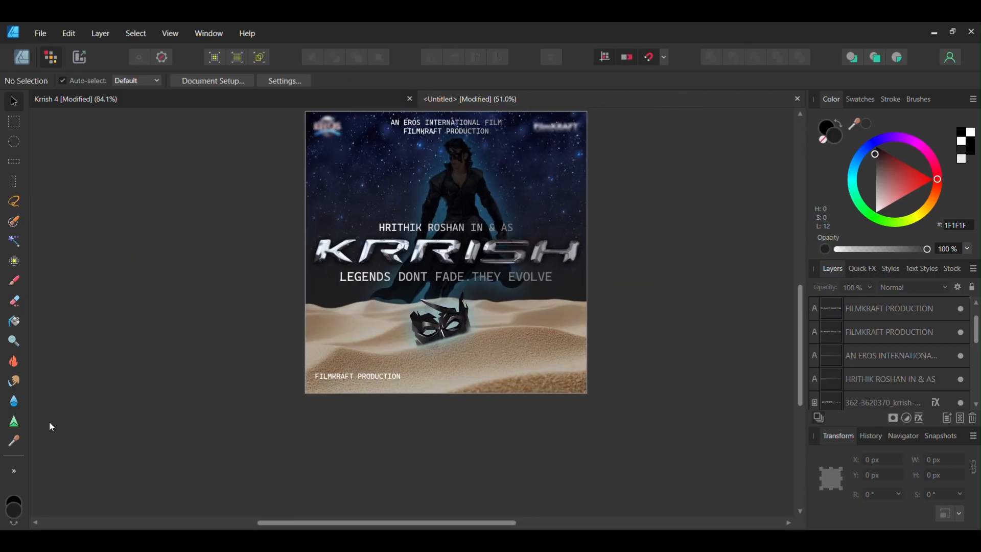
Draw a dark rectangle bar across the poster's bottom edge, about 1080 px wide and 35 px tall
{"action": "left_click", "coordinate": [21, 56]}
{"action": "key", "text": "m"}
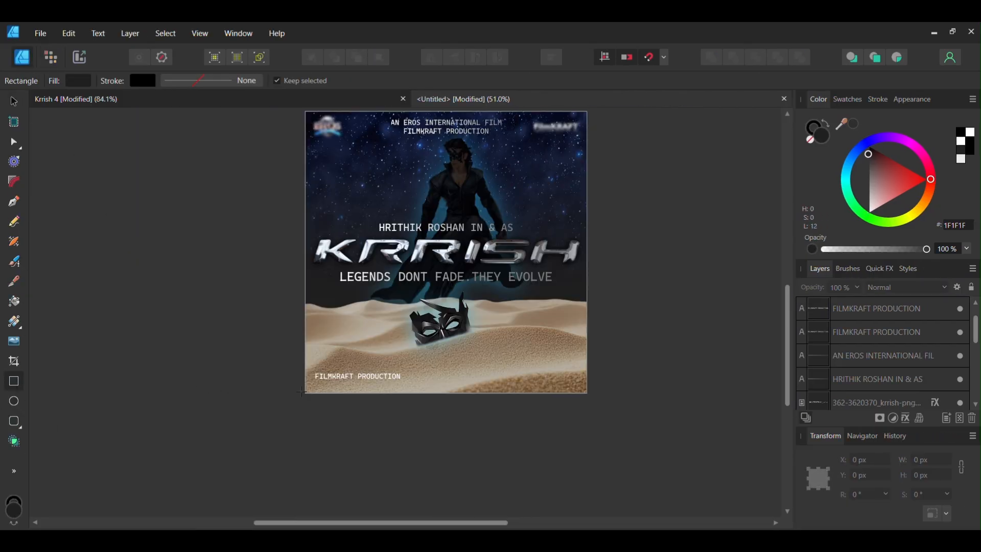
{"action": "scroll", "coordinate": [280, 363], "scroll_direction": "up", "scroll_amount": 2}
{"action": "left_click_drag", "start_coordinate": [280, 362], "coordinate": [722, 384]}
Move the bottom-left text line down onto the dark bar
{"action": "left_click", "coordinate": [14, 102]}
{"action": "left_click", "coordinate": [329, 360]}
{"action": "scroll", "coordinate": [328, 361], "scroll_direction": "up", "scroll_amount": 2}
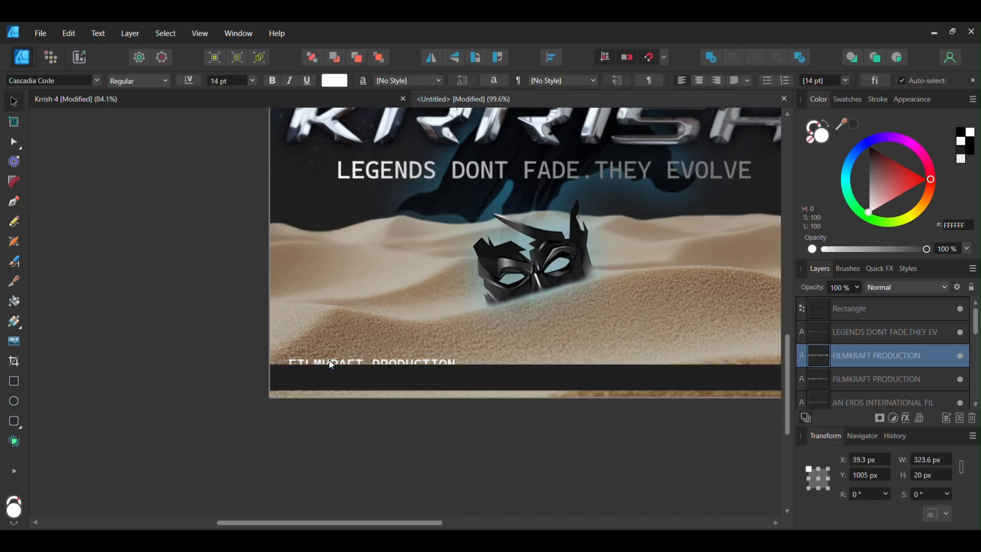
{"action": "left_click_drag", "start_coordinate": [330, 362], "coordinate": [327, 379]}
{"action": "scroll", "coordinate": [276, 373], "scroll_direction": "down", "scroll_amount": 2}
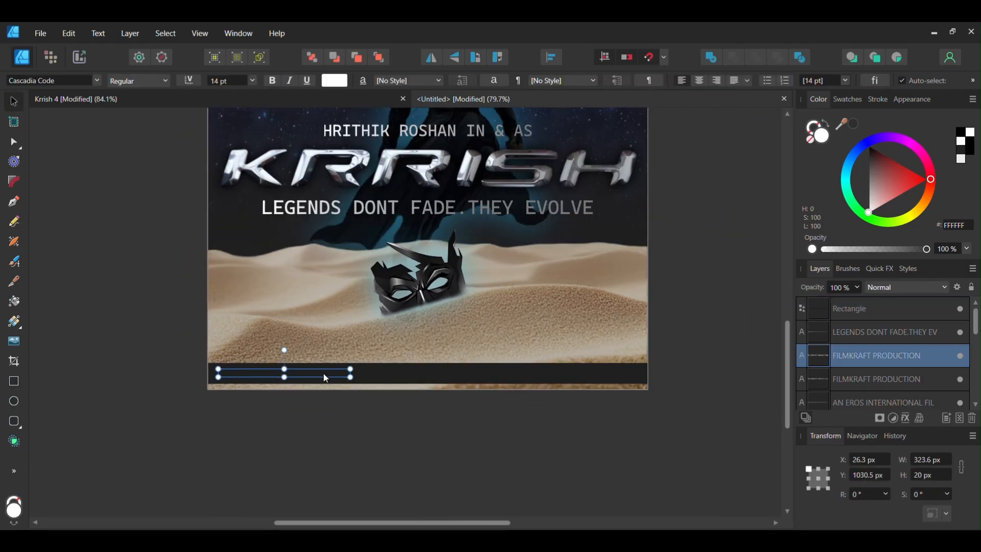
Reposition the bar slightly at the bottom edge and move the bottom text layer above the rectangle
{"action": "left_click", "coordinate": [384, 376]}
{"action": "scroll", "coordinate": [391, 373], "scroll_direction": "up", "scroll_amount": 1}
{"action": "left_click_drag", "start_coordinate": [436, 361], "coordinate": [436, 369]}
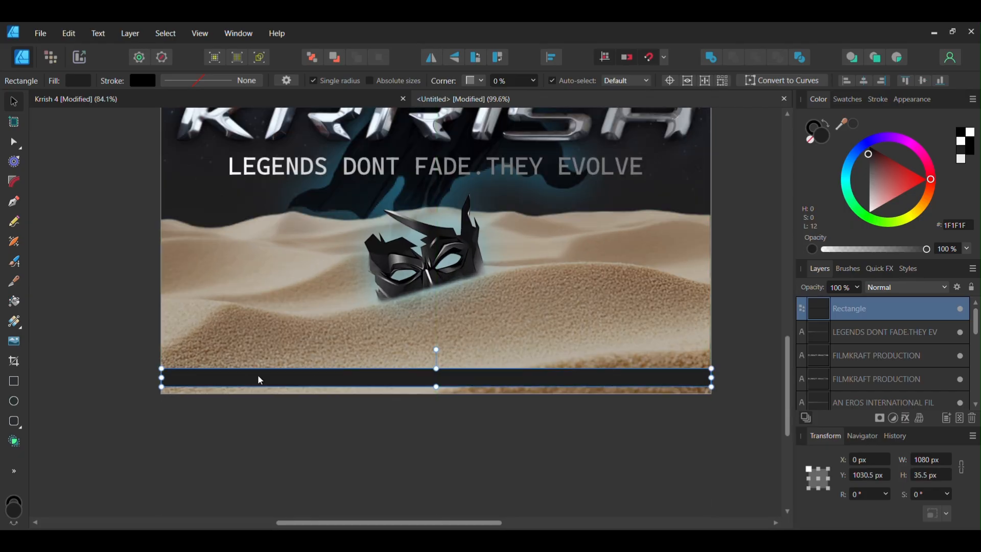
{"action": "scroll", "coordinate": [258, 376], "scroll_direction": "up", "scroll_amount": 2}
{"action": "left_click_drag", "start_coordinate": [265, 378], "coordinate": [267, 373]}
{"action": "scroll", "coordinate": [280, 371], "scroll_direction": "down", "scroll_amount": 1}
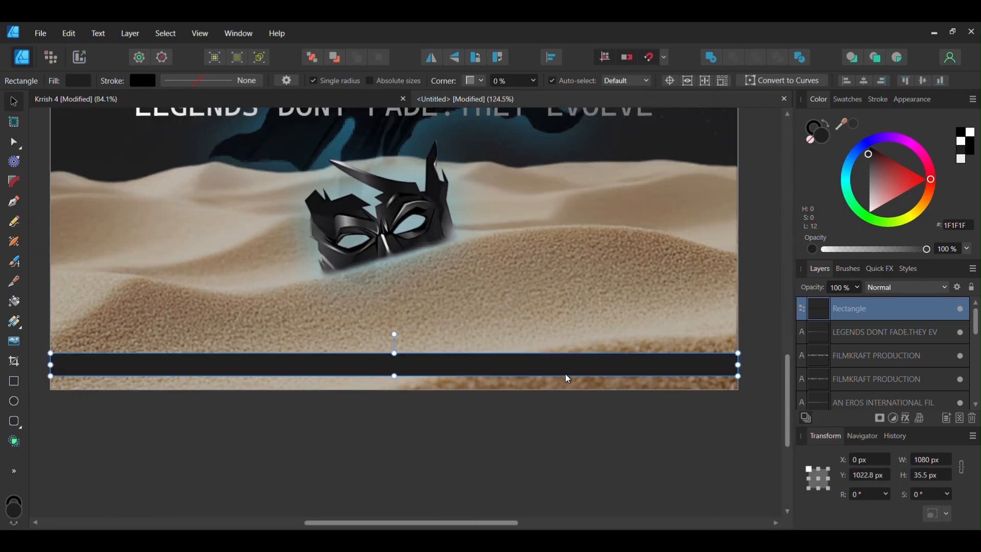
{"action": "left_click", "coordinate": [867, 359]}
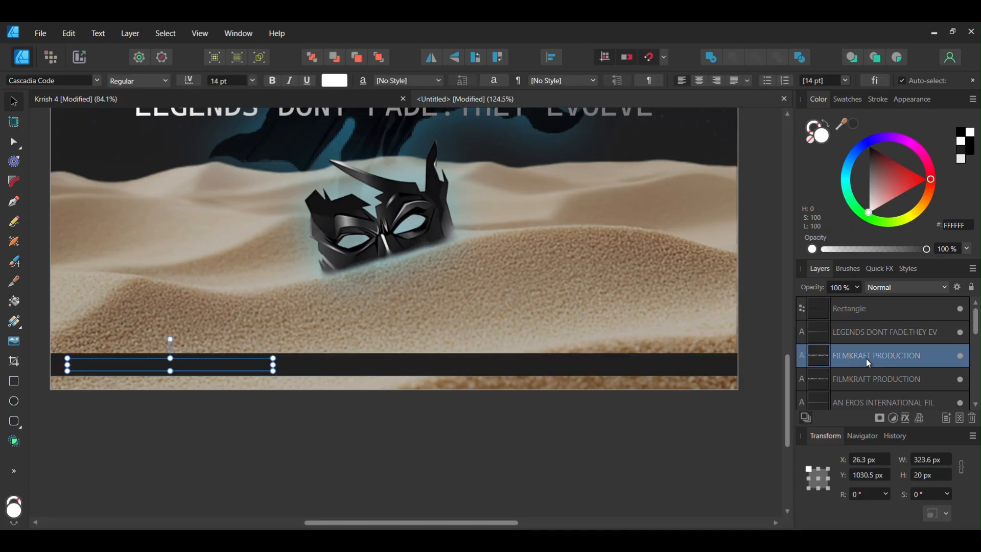
{"action": "left_click_drag", "start_coordinate": [877, 313], "coordinate": [875, 367]}
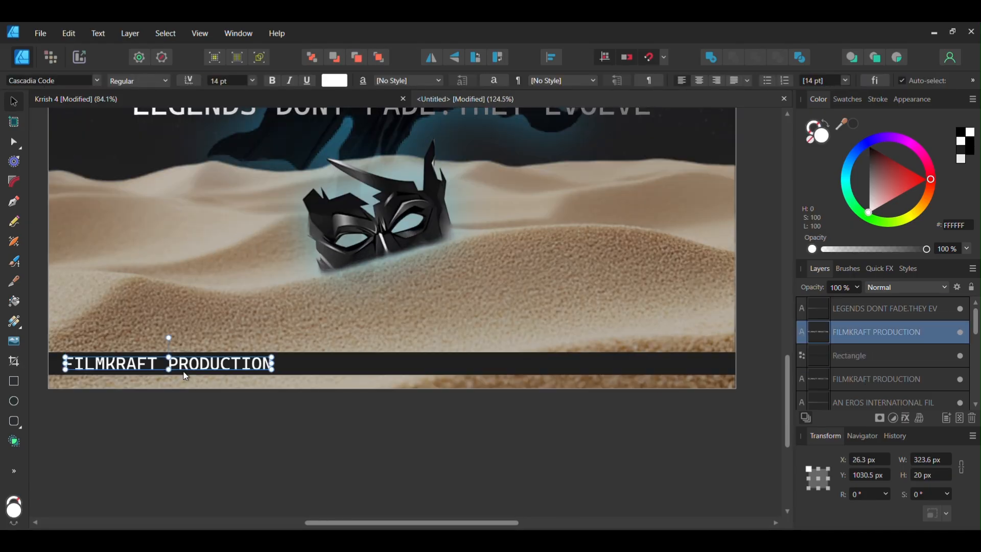
Replace the bottom text with DIRECTED BY KARAN MALHOTRA
{"action": "double_click", "coordinate": [202, 367]}
{"action": "key", "text": "ctrl+a"}
{"action": "type", "text": "D"}
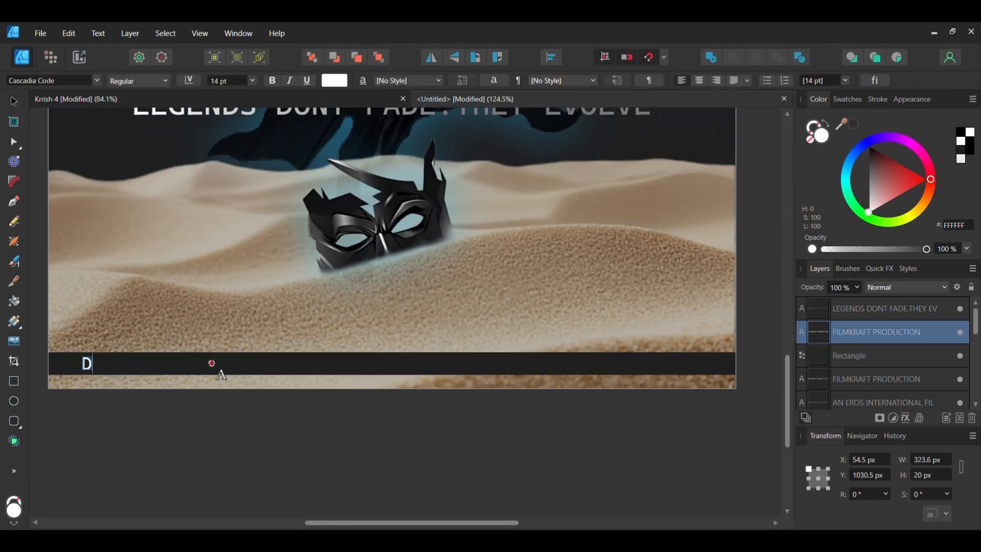
{"action": "type", "text": "IRECTED BY KA"}
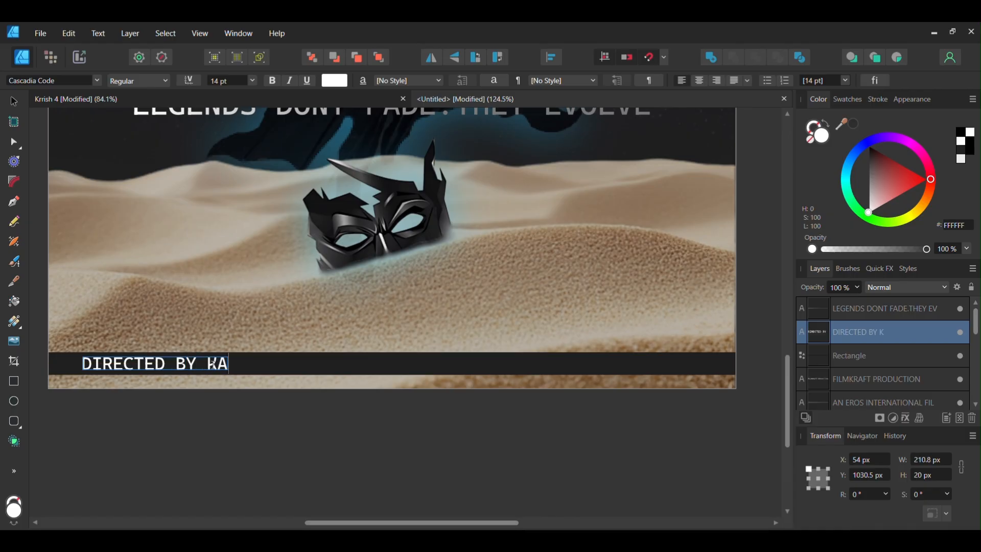
{"action": "type", "text": "RAN MALHOTRA"}
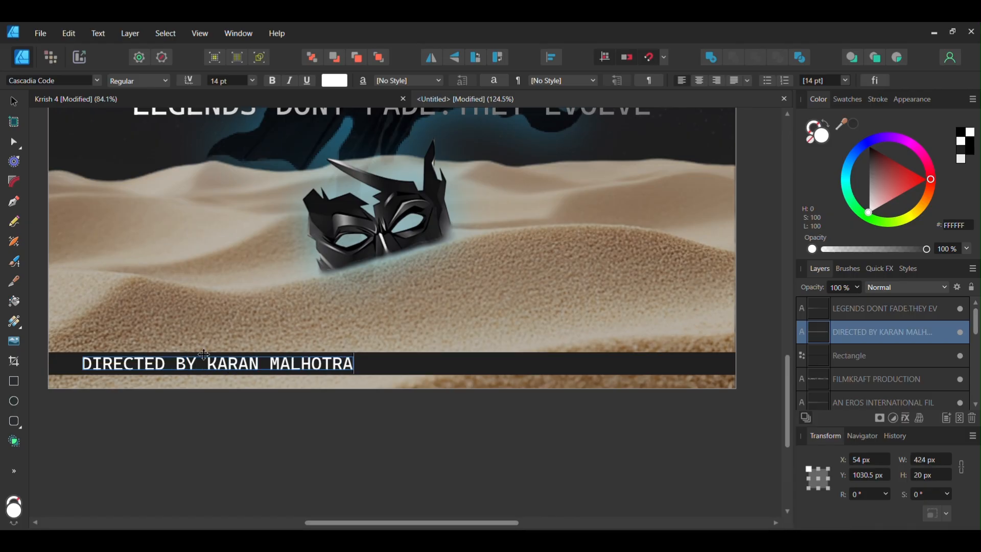
{"action": "key", "text": "Escape"}
Duplicate the credit to the bar's right side and change it to SCREENPLAY BY RAKESH ROSHAN
{"action": "left_click_drag", "start_coordinate": [233, 363], "coordinate": [595, 363]}
{"action": "double_click", "coordinate": [595, 362]}
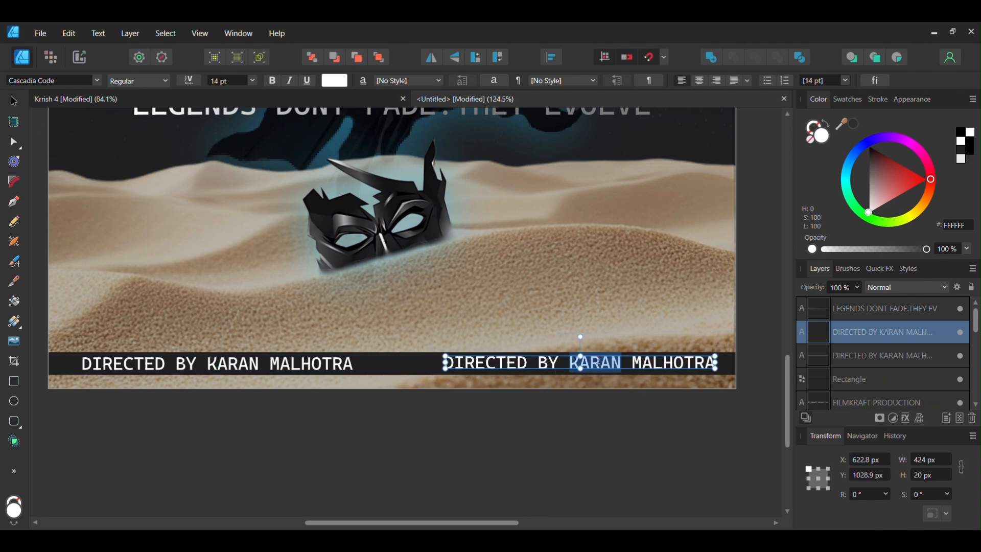
{"action": "key", "text": "ctrl+a"}
{"action": "type", "text": "SCREE"}
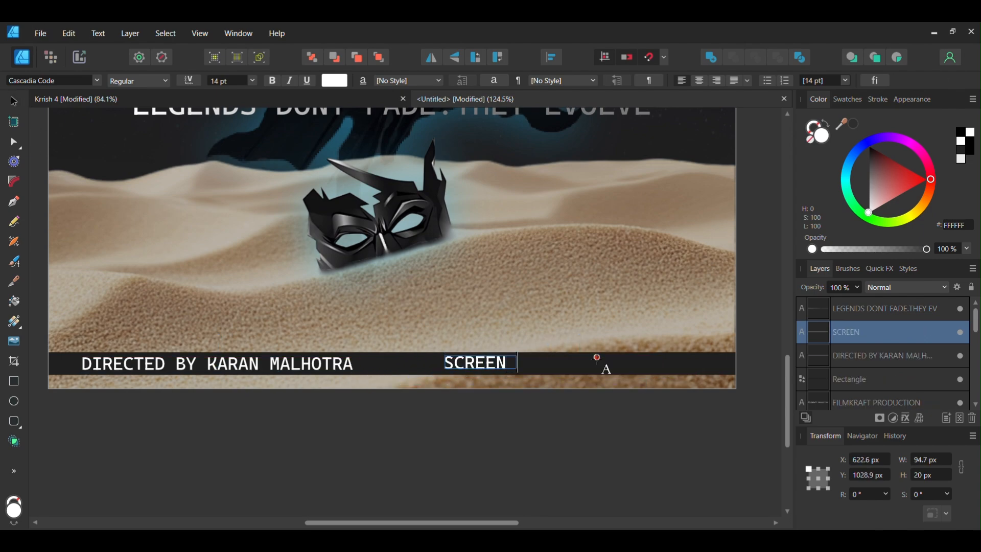
{"action": "type", "text": "NPLAY BY RAKESH ROSHAN"}
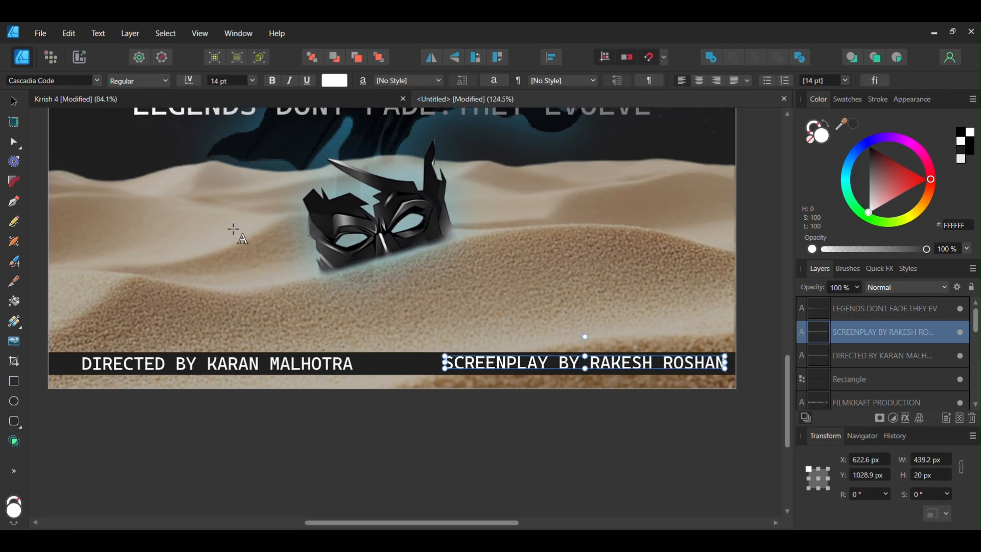
{"action": "left_click_drag", "start_coordinate": [541, 359], "coordinate": [506, 365]}
Apply a Gaussian Blur layer effect with a 2 px radius to the bottom bar rectangle
{"action": "left_click", "coordinate": [322, 363], "text": "shift"}
{"action": "scroll", "coordinate": [506, 367], "scroll_direction": "down", "scroll_amount": 1}
{"action": "left_click", "coordinate": [398, 405]}
{"action": "left_click", "coordinate": [682, 365]}
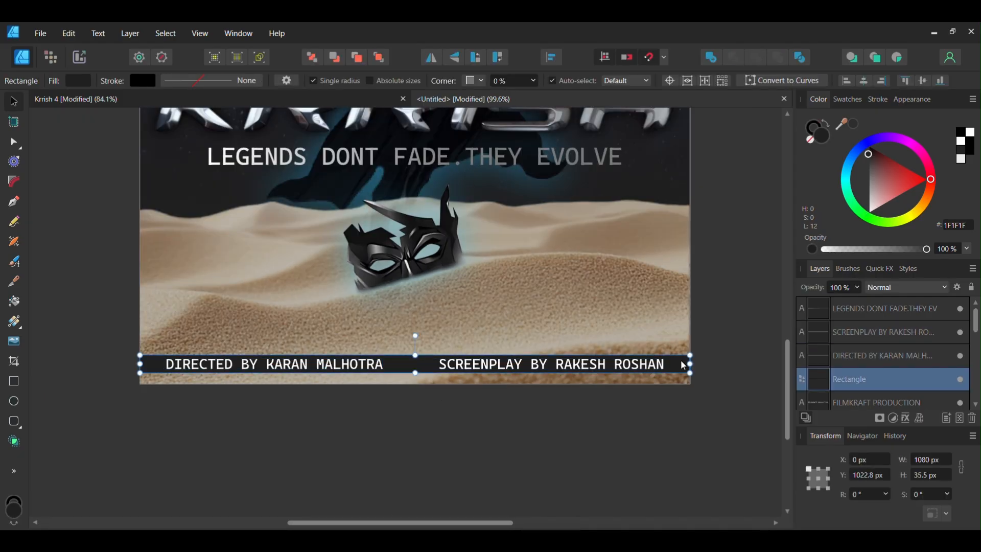
{"action": "scroll", "coordinate": [654, 373], "scroll_direction": "down", "scroll_amount": 2}
{"action": "left_click_drag", "start_coordinate": [666, 381], "coordinate": [640, 421]}
{"action": "left_click", "coordinate": [919, 420]}
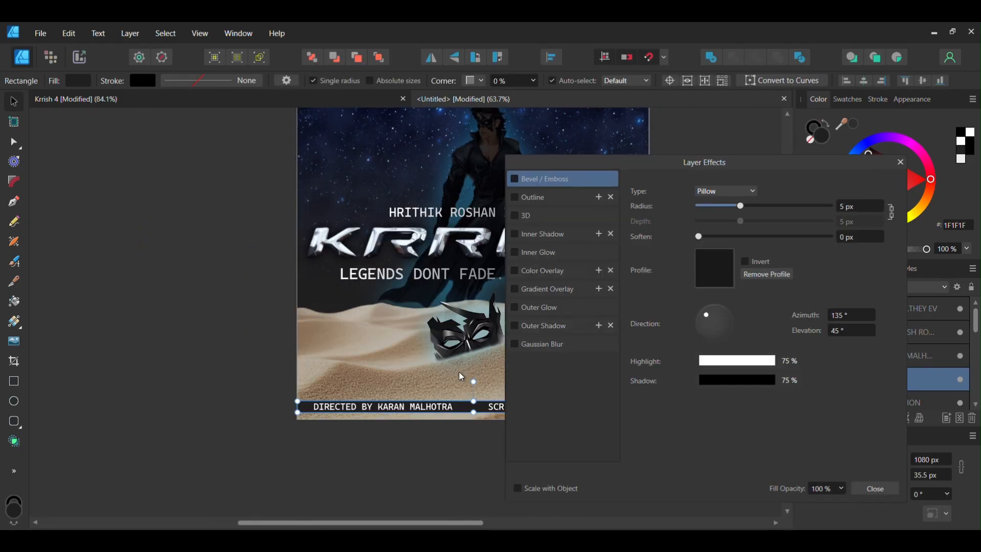
{"action": "left_click", "coordinate": [543, 344]}
{"action": "left_click_drag", "start_coordinate": [697, 192], "coordinate": [787, 205]}
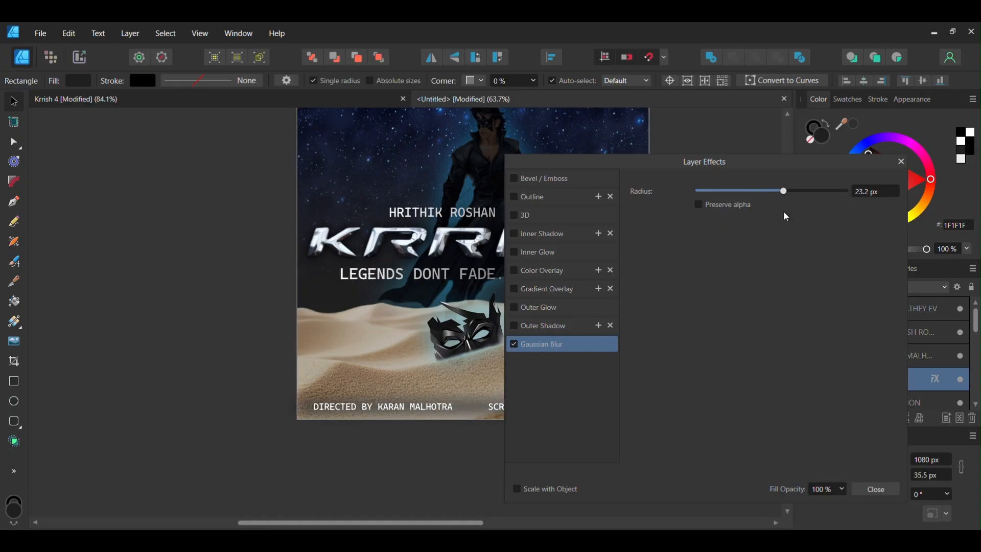
{"action": "left_click", "coordinate": [874, 192]}
{"action": "type", "text": "2"}
{"action": "left_click", "coordinate": [874, 491]}
{"action": "left_click", "coordinate": [689, 466]}
{"action": "left_click_drag", "start_coordinate": [672, 412], "coordinate": [641, 450]}
{"action": "left_click_drag", "start_coordinate": [668, 383], "coordinate": [673, 398]}
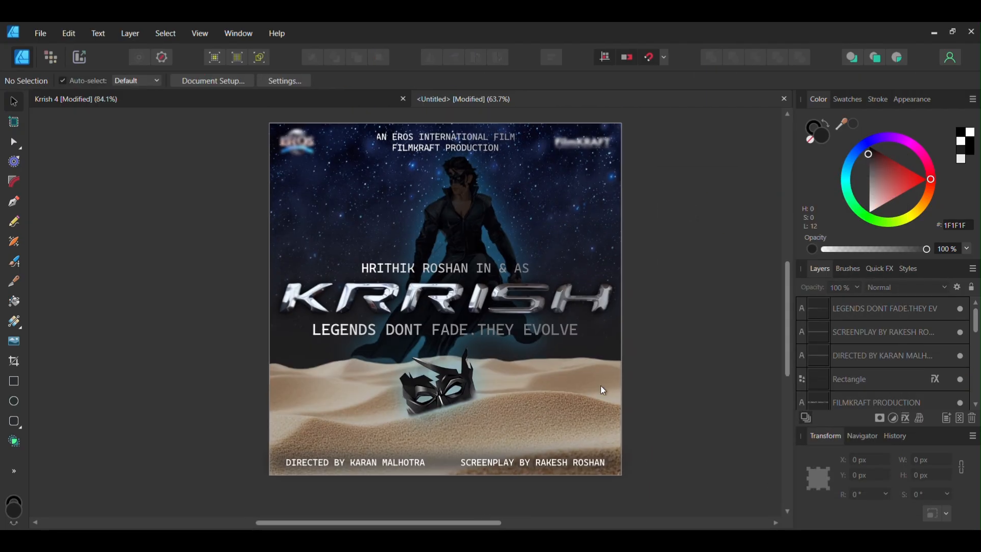
Set the title group's gradient end stop colour to grey 9F9F9F
{"action": "left_click", "coordinate": [514, 332]}
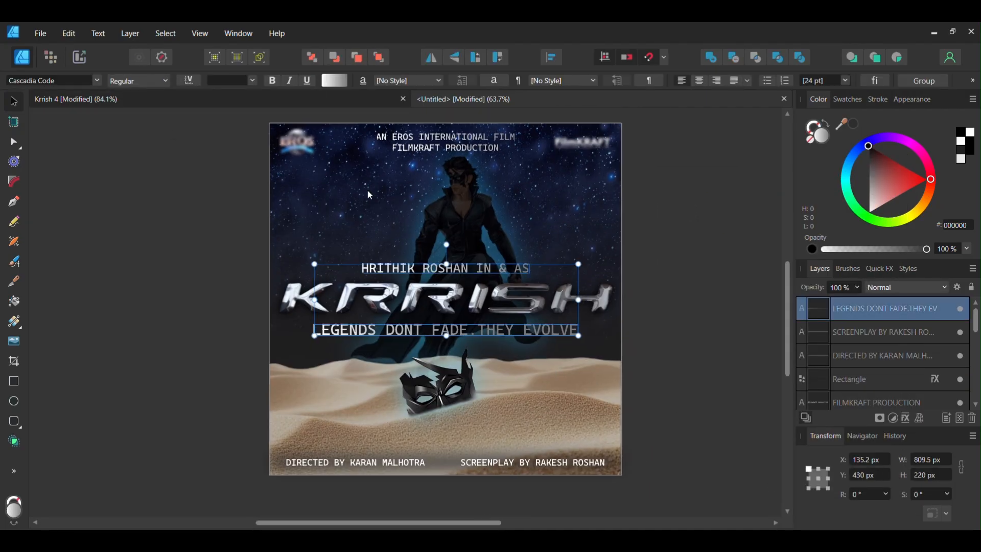
{"action": "left_click", "coordinate": [334, 80]}
{"action": "left_click", "coordinate": [434, 136]}
{"action": "left_click", "coordinate": [290, 193]}
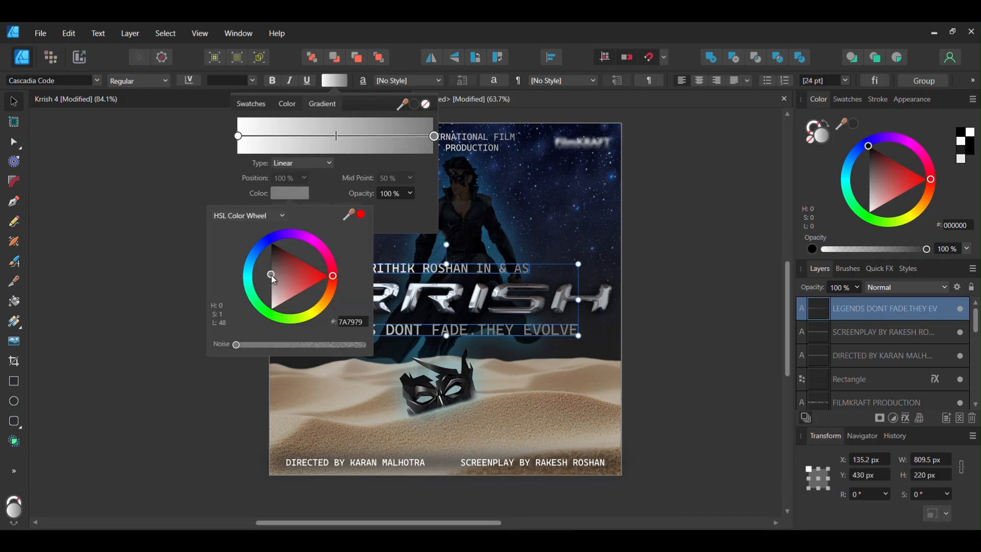
{"action": "mouse_move", "coordinate": [274, 280]}
{"action": "left_mouse_down"}
{"action": "mouse_move", "coordinate": [273, 294]}
{"action": "mouse_move", "coordinate": [270, 285]}
{"action": "left_mouse_up"}
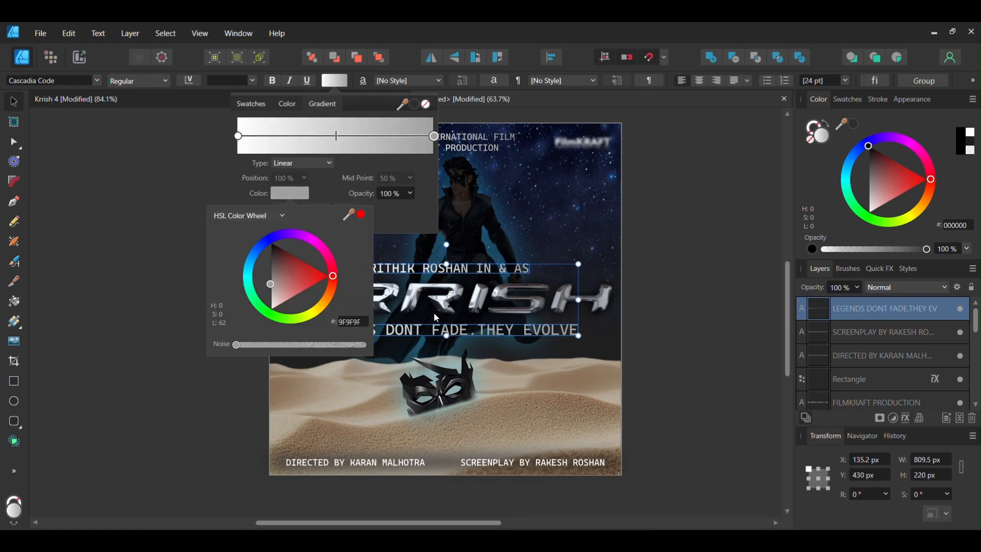
{"action": "left_click", "coordinate": [694, 243]}
Inspect the gradient end stop colour of the two top credit lines
{"action": "left_click", "coordinate": [475, 149]}
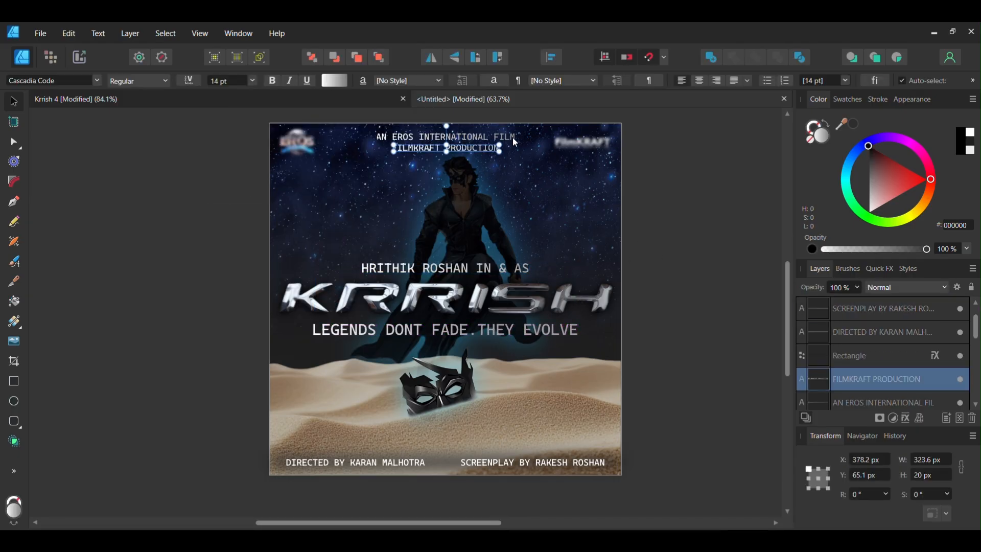
{"action": "left_click", "coordinate": [512, 138], "text": "shift"}
{"action": "left_click", "coordinate": [337, 80]}
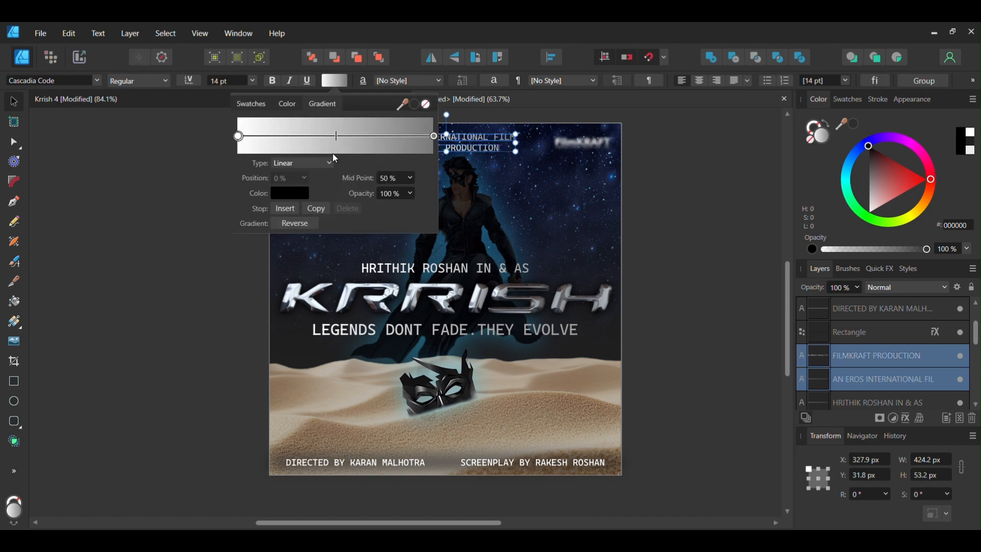
{"action": "left_click", "coordinate": [434, 136]}
{"action": "left_click", "coordinate": [307, 196]}
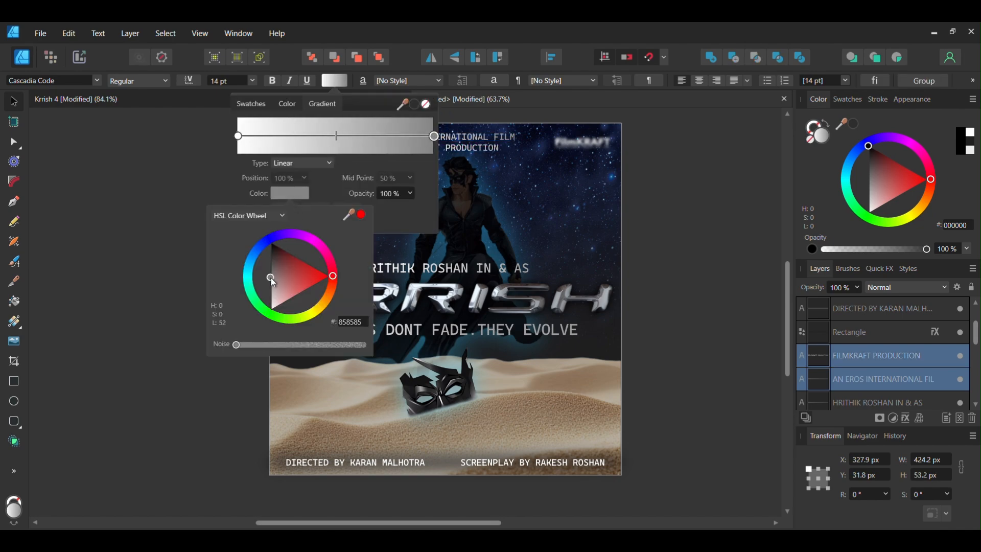
{"action": "left_click", "coordinate": [690, 215]}
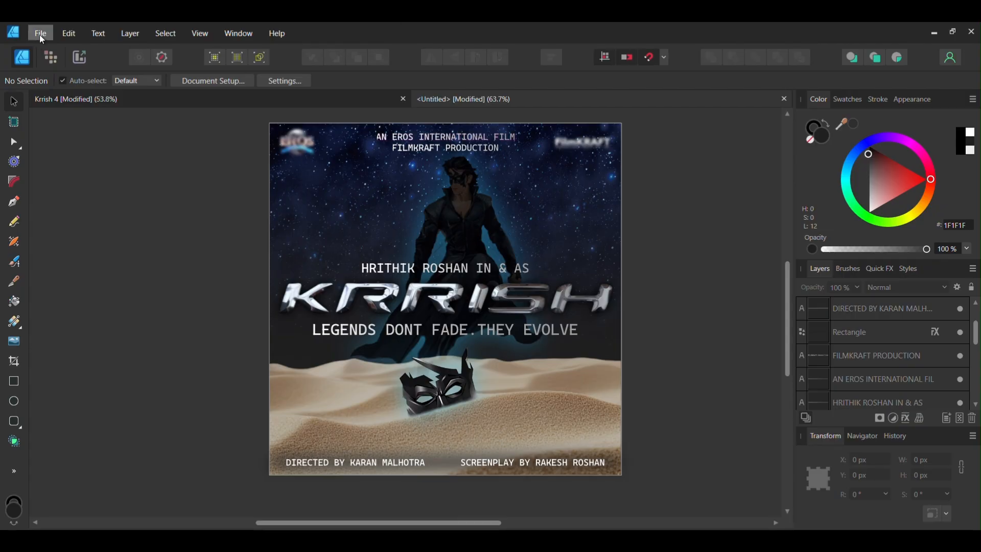
Open the export dialog for the poster
{"action": "left_click", "coordinate": [40, 36]}
{"action": "left_click", "coordinate": [80, 296]}
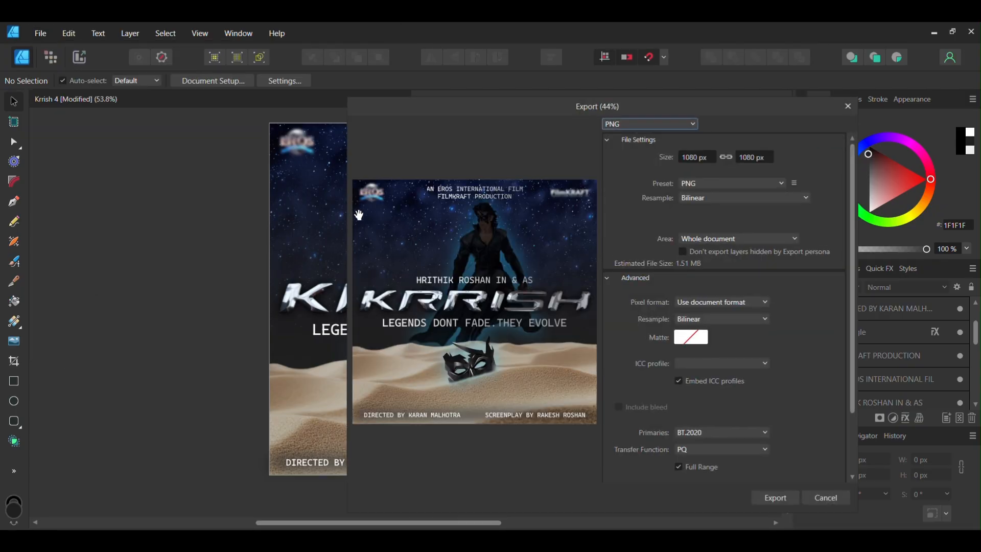